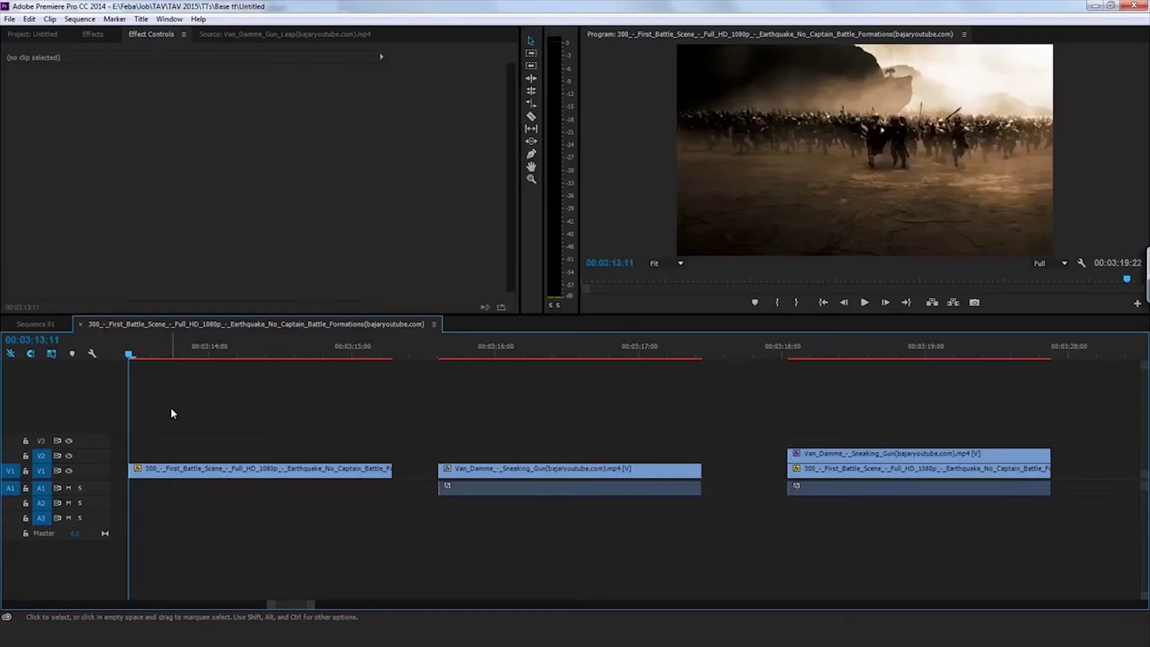
Save the project, play the sequence, and preview the finished composite, the battle background and the green-screen clip.
key(ctrl+s)
key(space)
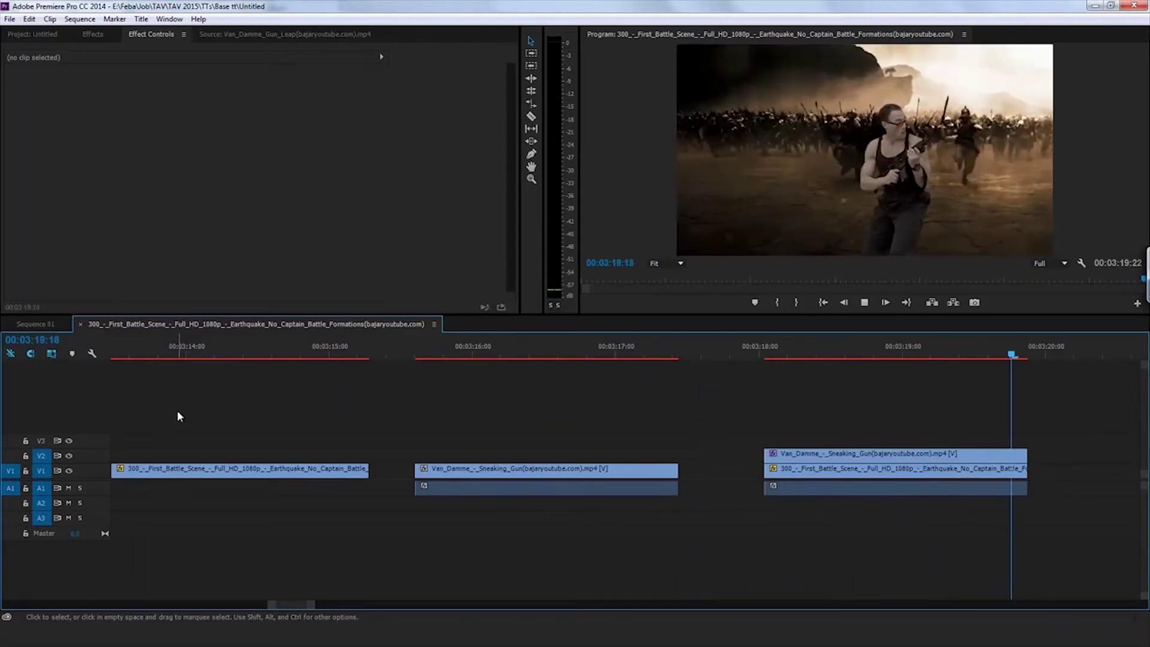
drag(795, 346, 922, 346)
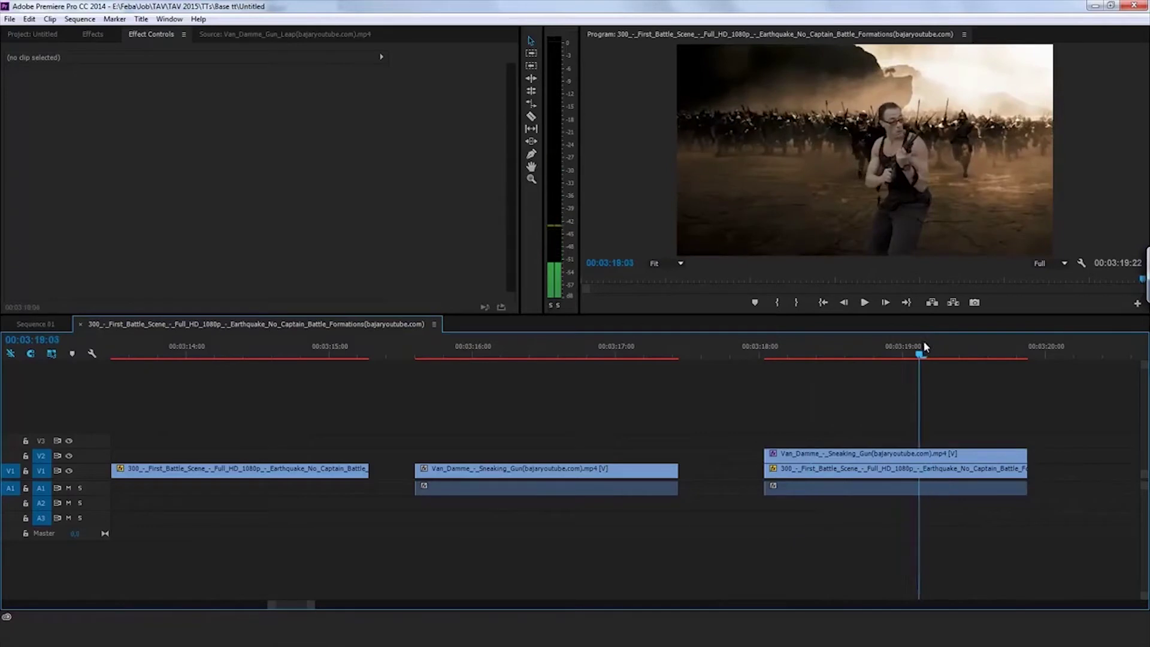
click(239, 346)
click(485, 349)
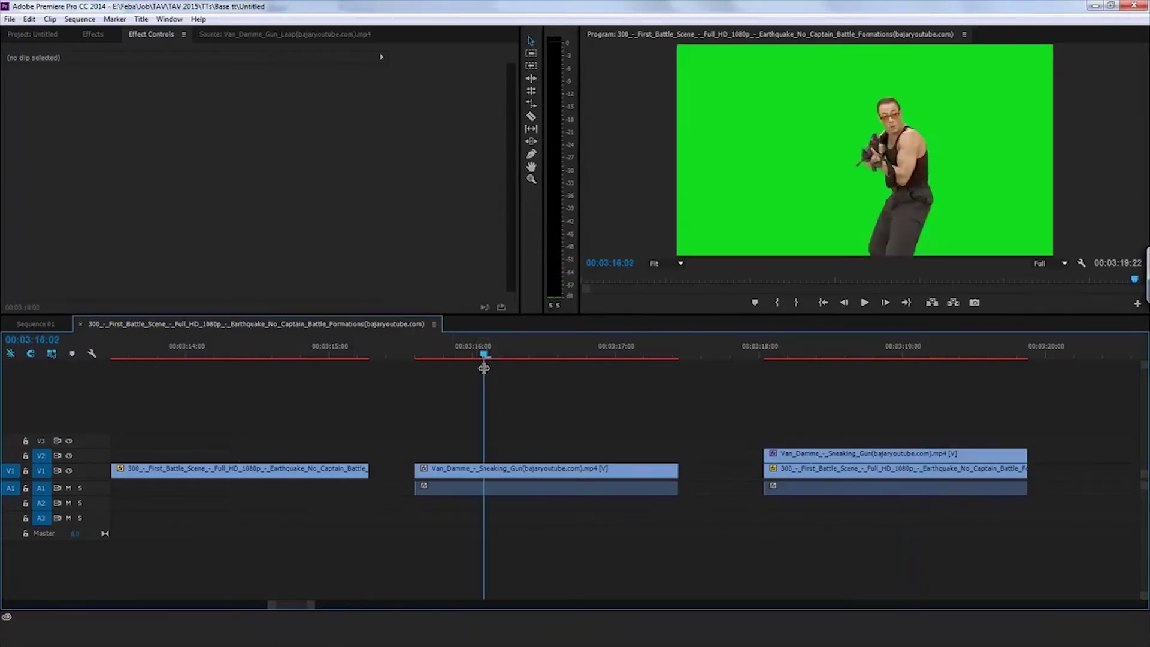
Move the standalone green-screen Van Damme Sneaking Gun clip up from video track V1 to V2.
click(491, 472)
drag(491, 473, 491, 458)
click(542, 355)
drag(543, 355, 552, 355)
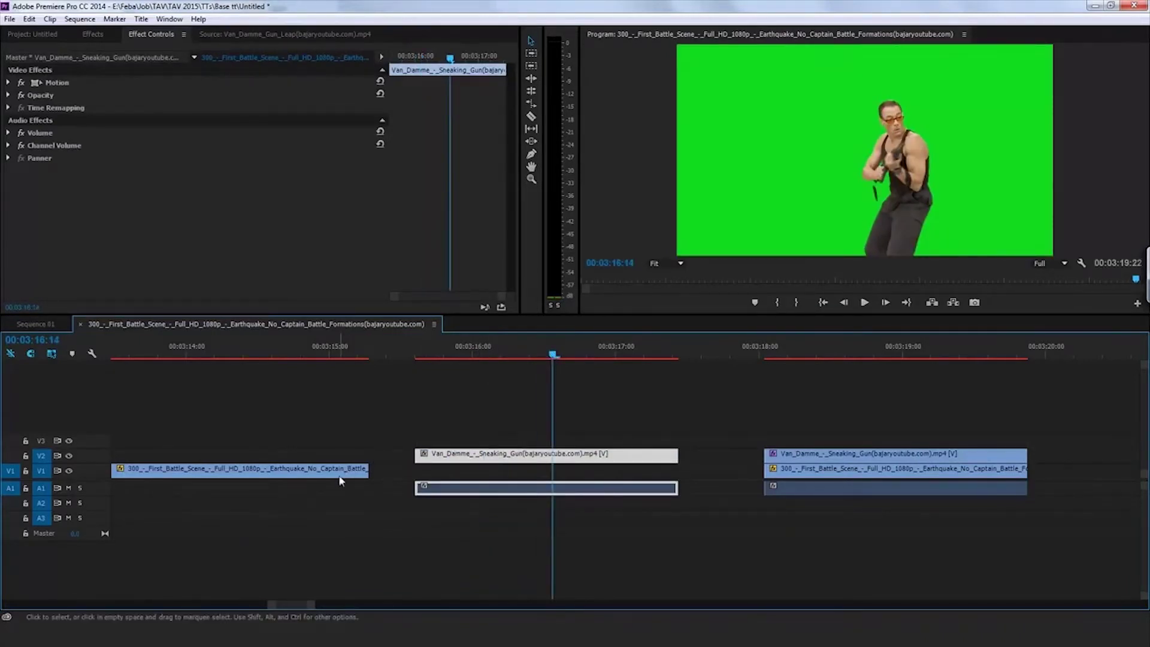
Move the 300 First Battle Scene clip on V1 directly beneath the green-screen clip, aligned with its start.
click(345, 473)
click(331, 349)
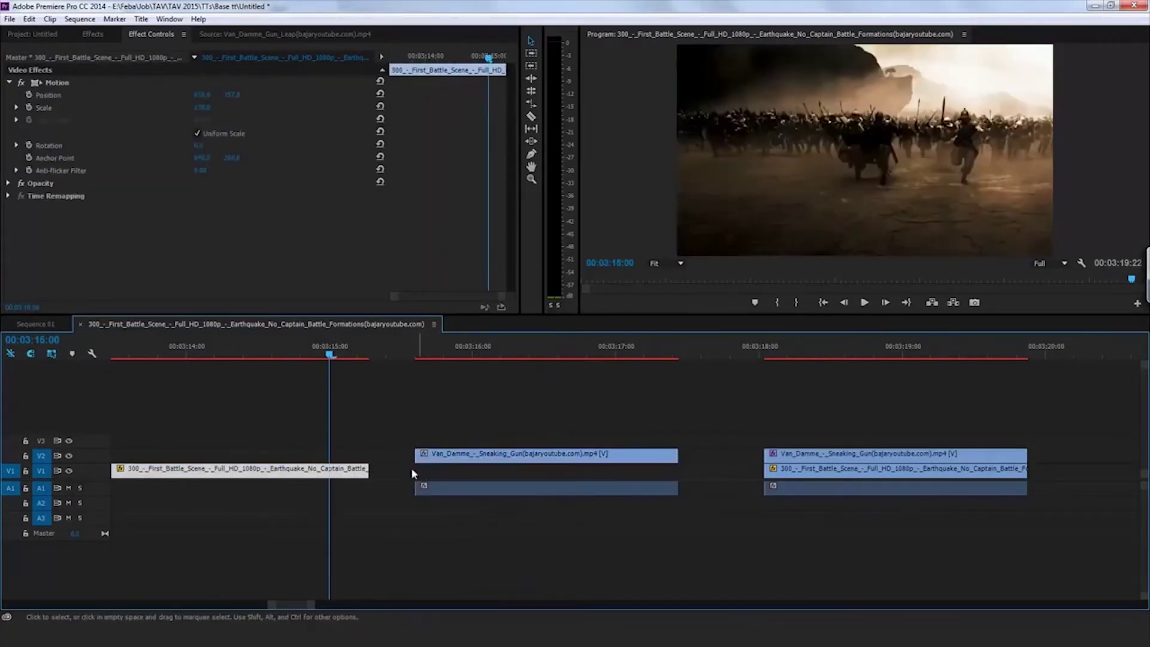
drag(342, 472, 620, 485)
click(572, 412)
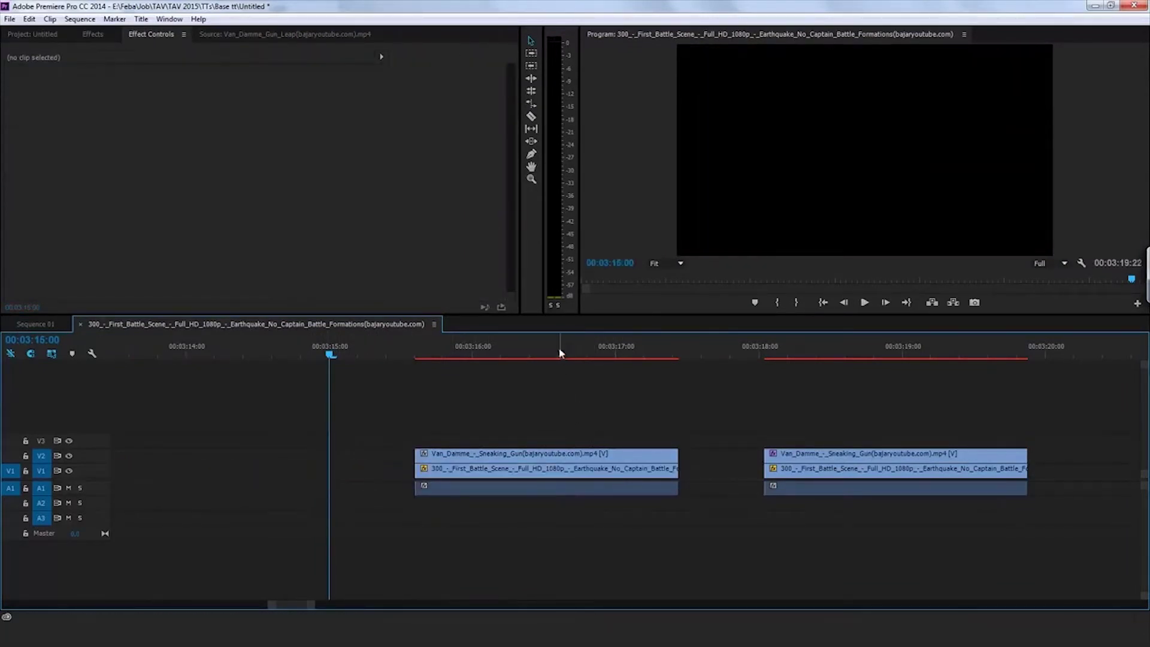
Toggle the output of track V2 off and on to compare the green-screen layer with the background beneath it.
click(558, 353)
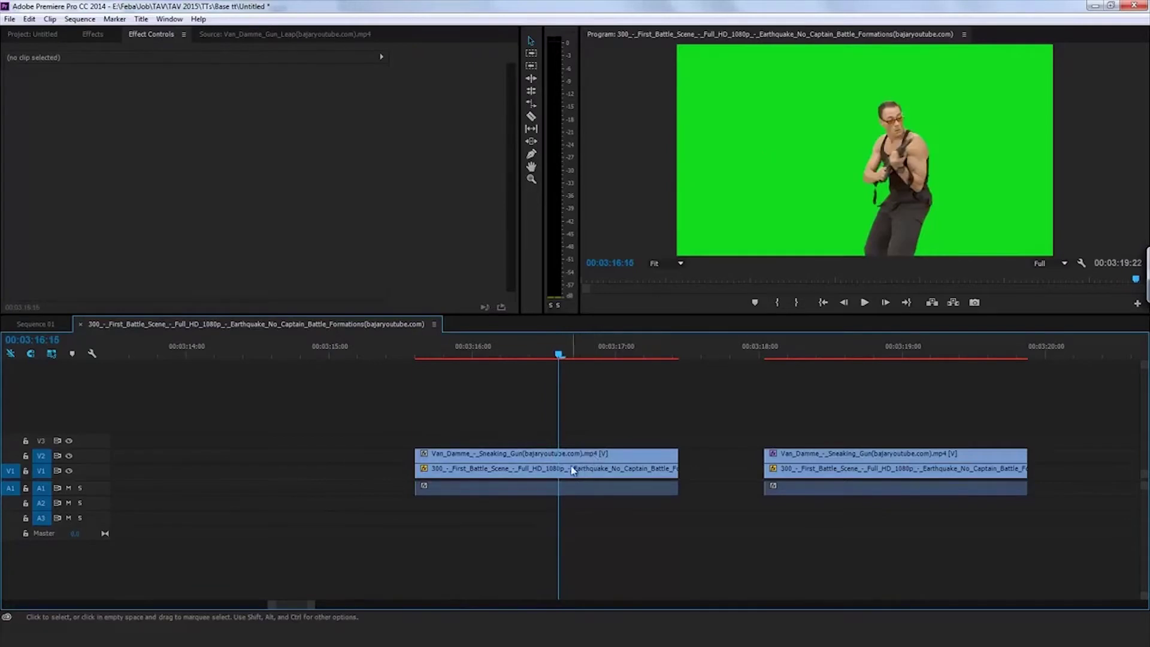
click(69, 455)
click(69, 455)
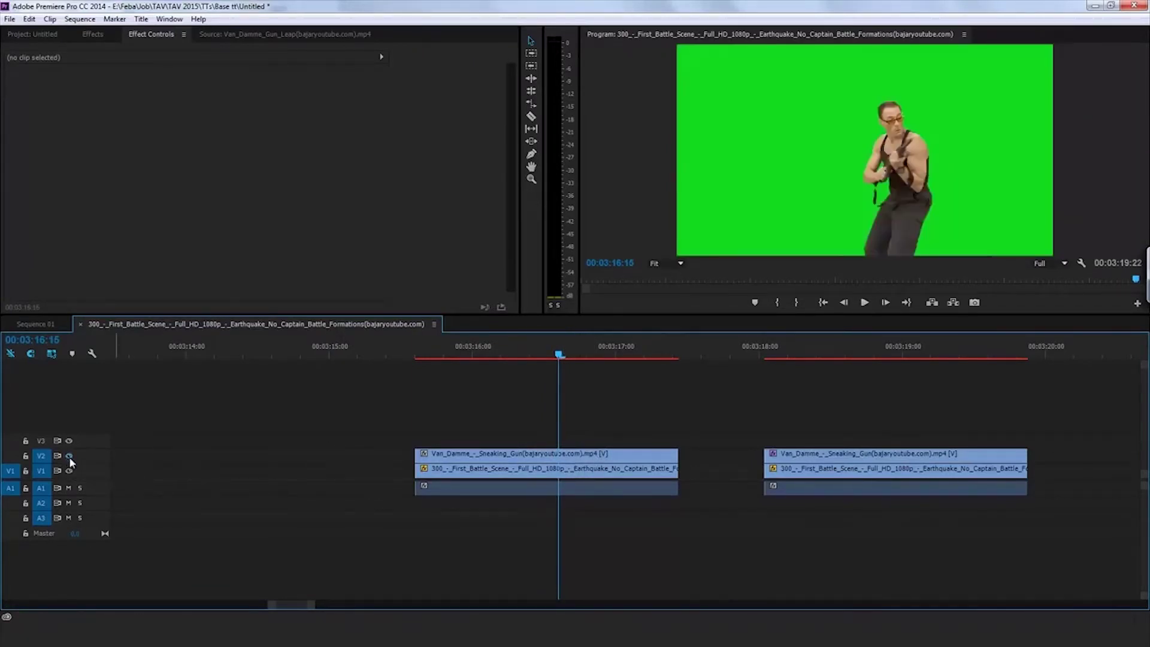
click(68, 456)
click(67, 456)
click(66, 455)
click(66, 455)
Search the effects for "ultr" and apply the Ultra Key effect to the green-screen clip on V2.
click(94, 35)
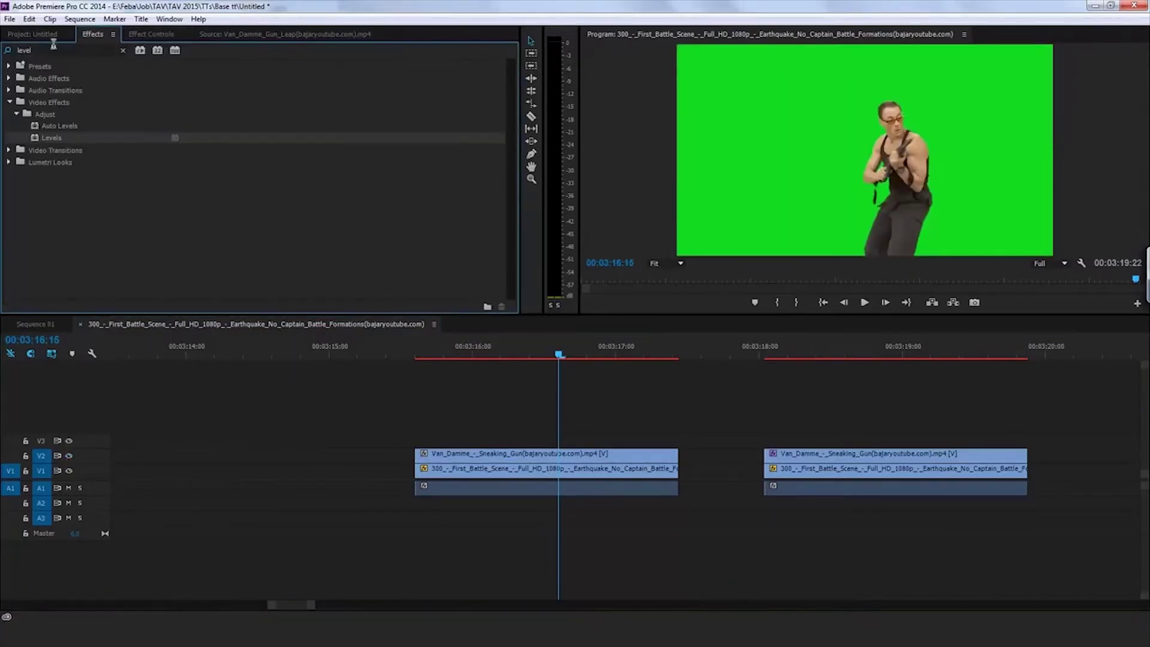
double_click(40, 49)
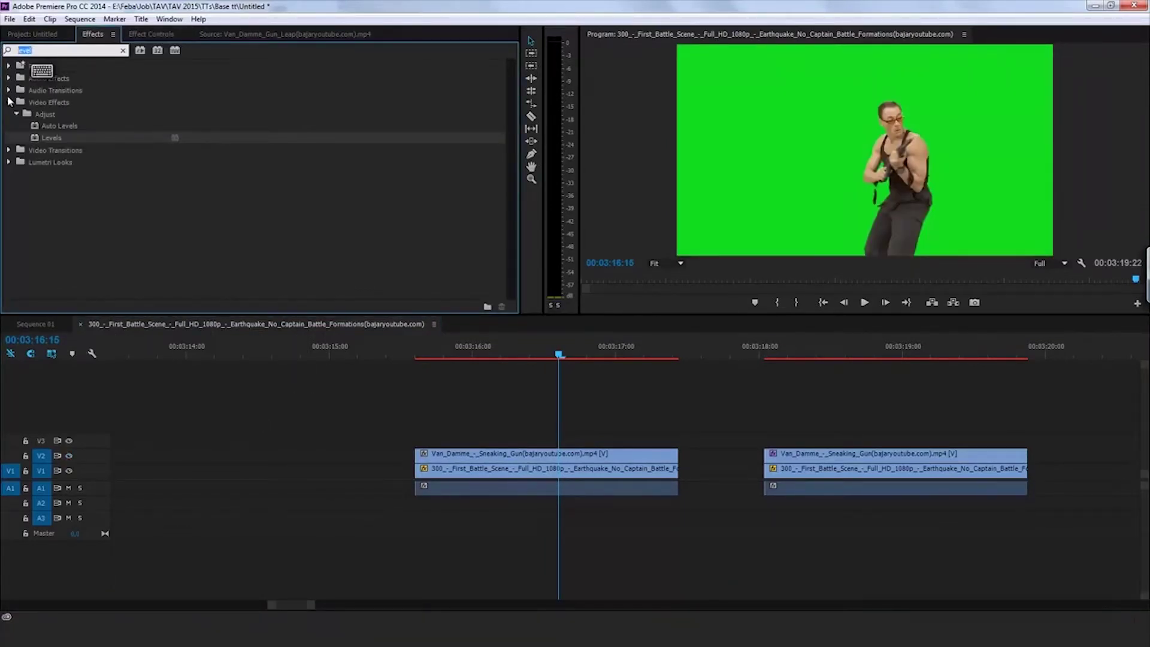
text(ultr)
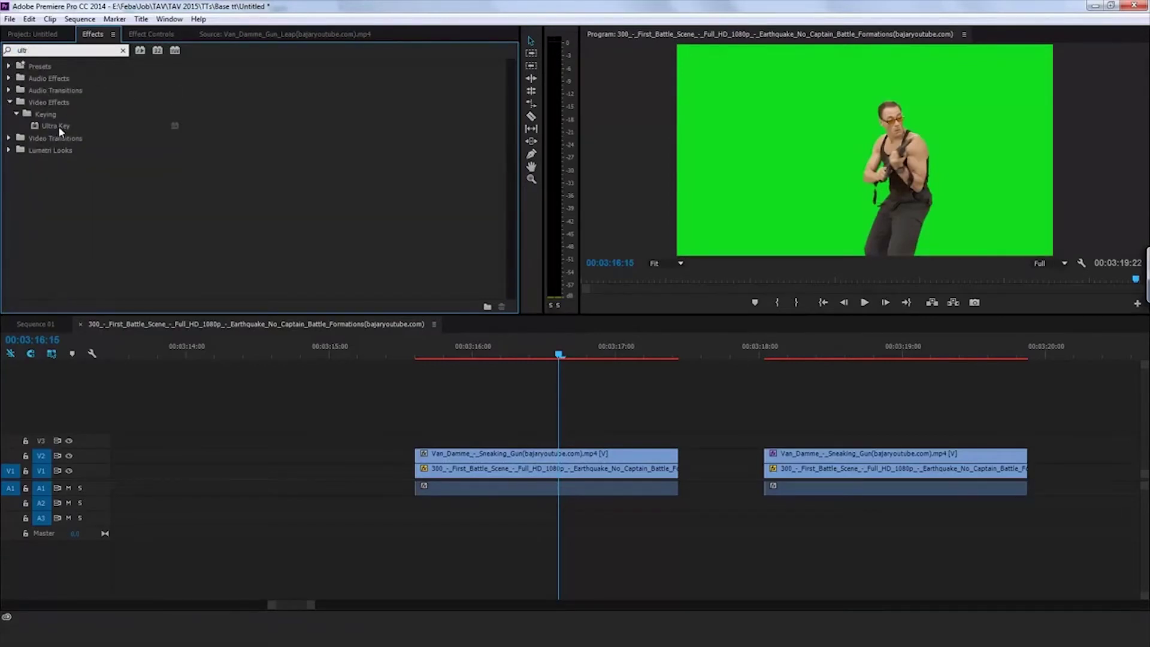
click(57, 129)
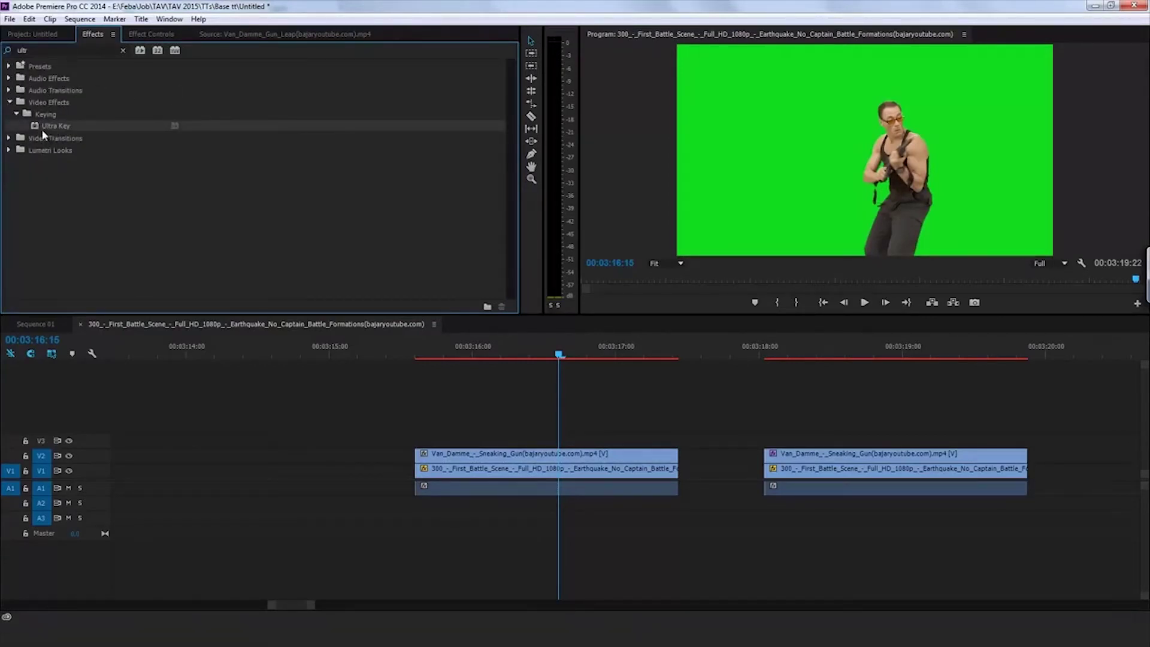
drag(35, 127, 496, 473)
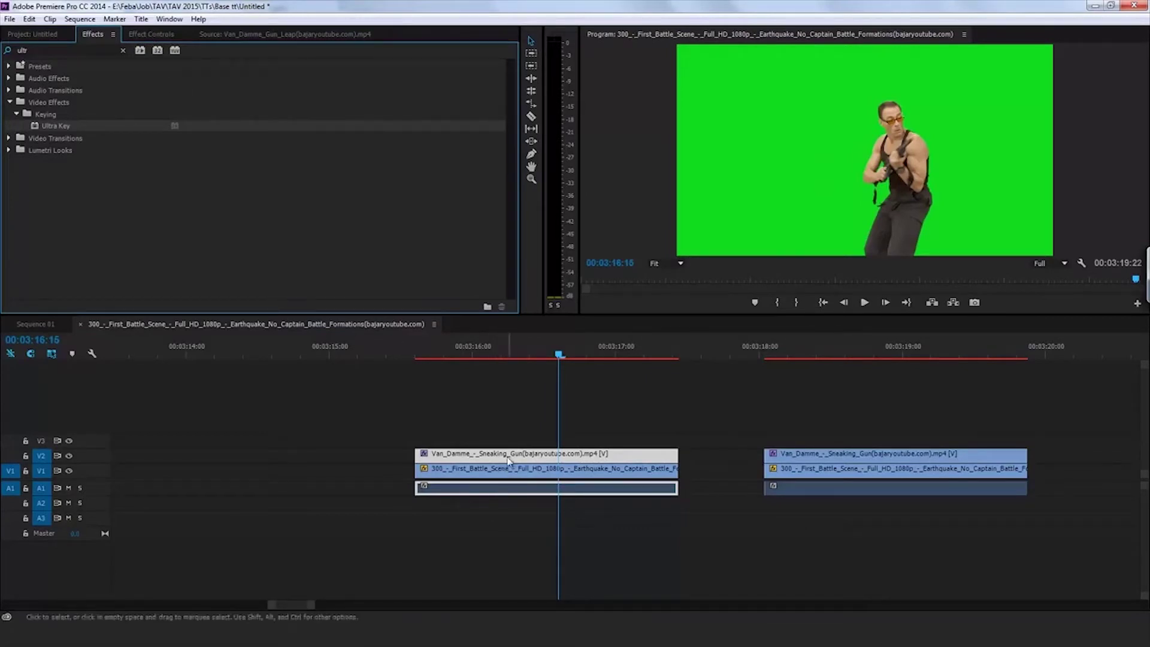
Sample the green backdrop as the Ultra Key's key color to remove it from the clip.
click(156, 35)
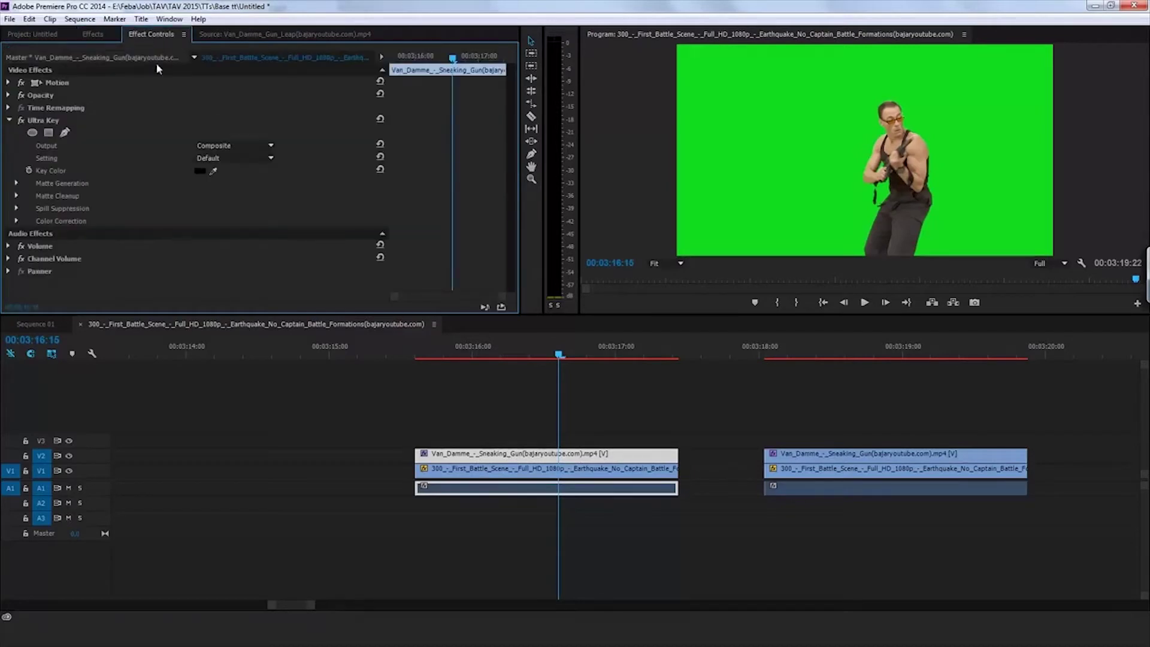
click(214, 172)
click(840, 142)
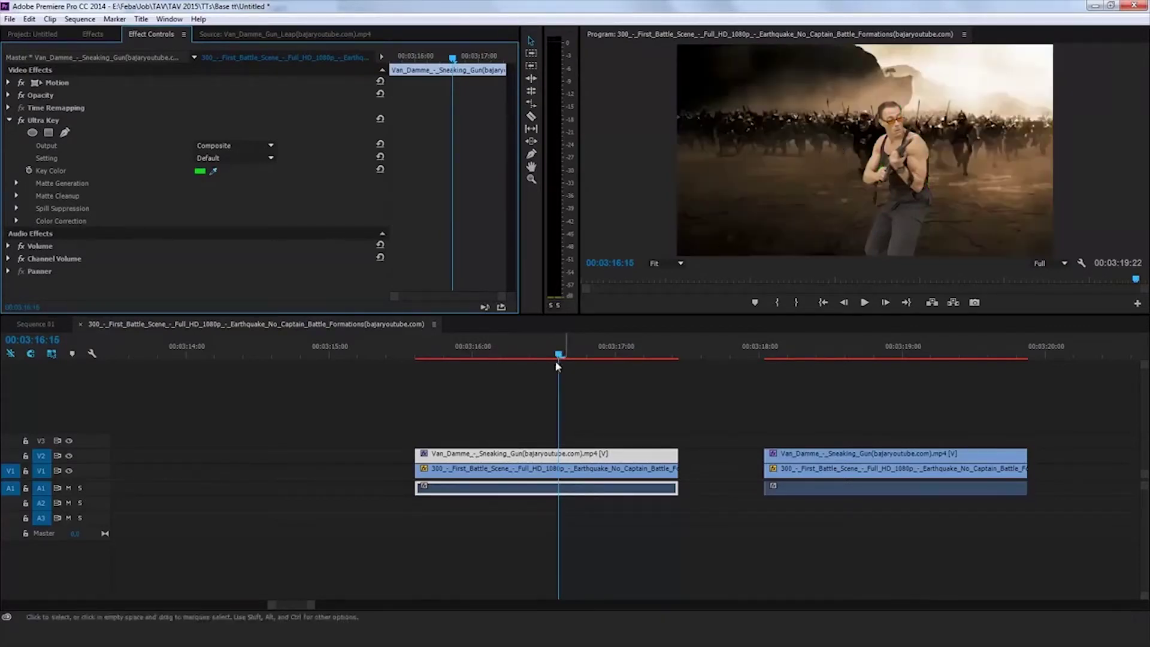
Magnify the program preview to 100% and inspect the keyed edges around the man's legs at different frames.
mouse_move(559, 355)
mouse_down()
mouse_move(617, 358)
mouse_move(477, 353)
mouse_move(605, 354)
mouse_move(581, 355)
mouse_up()
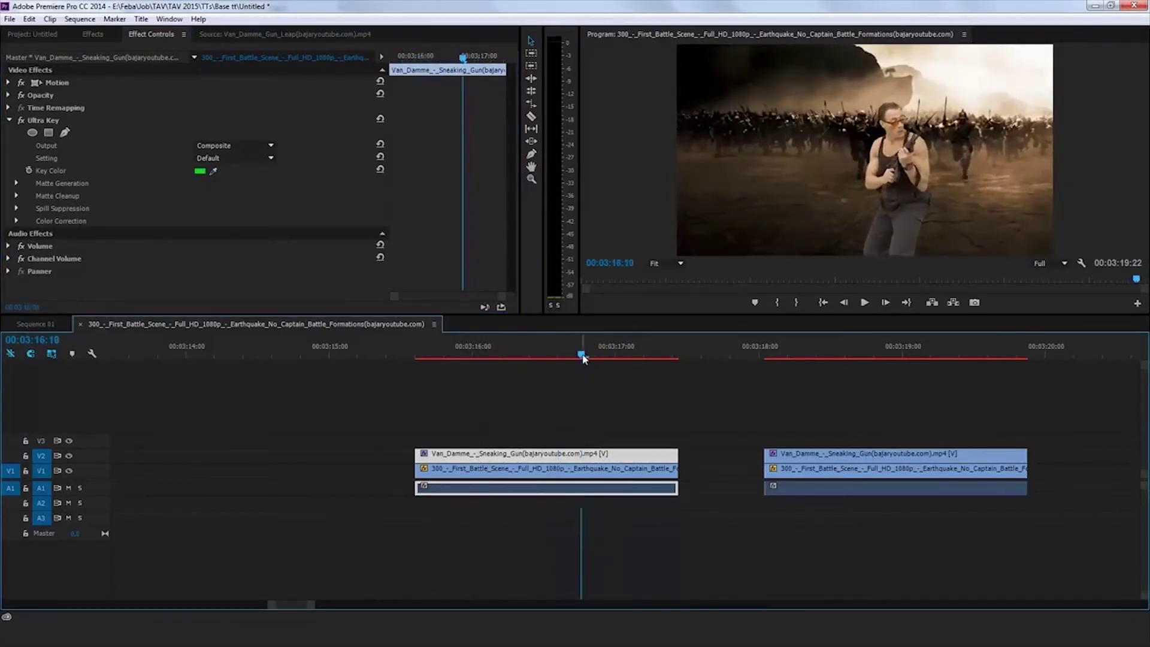
click(681, 264)
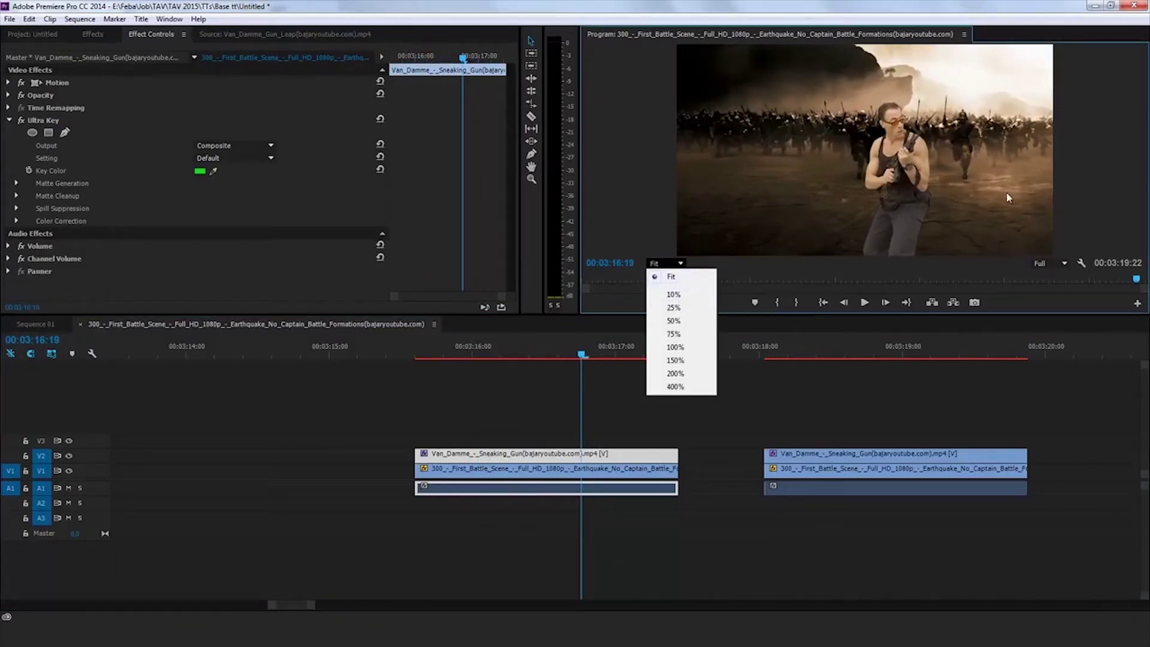
click(677, 348)
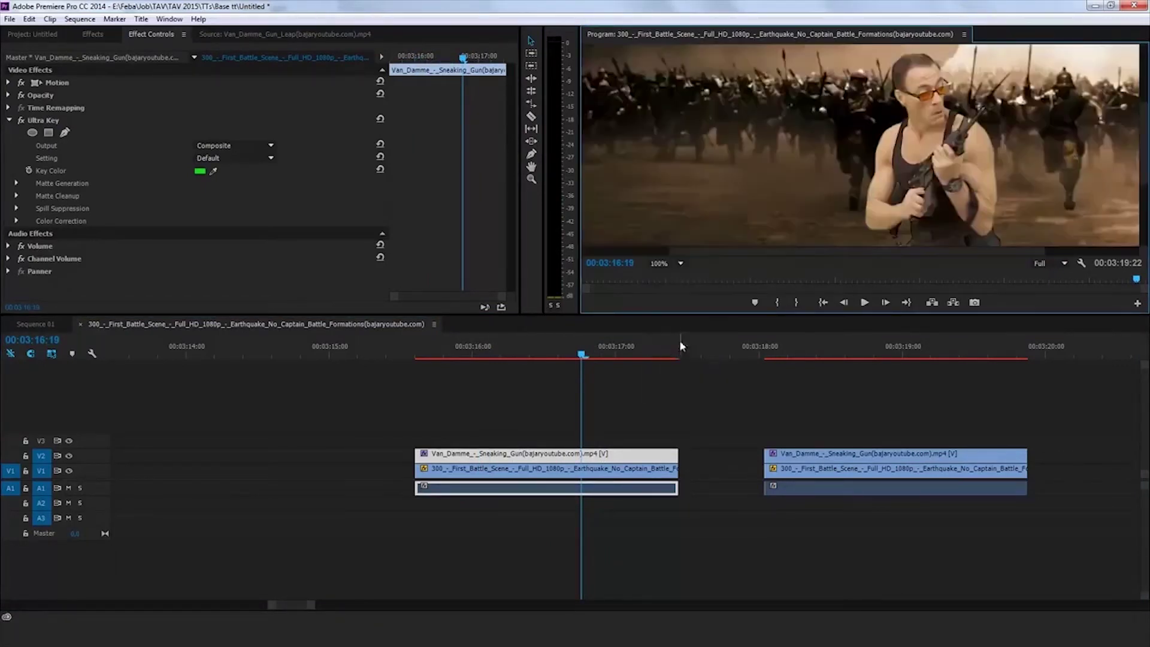
scroll(1143, 142, down, 6)
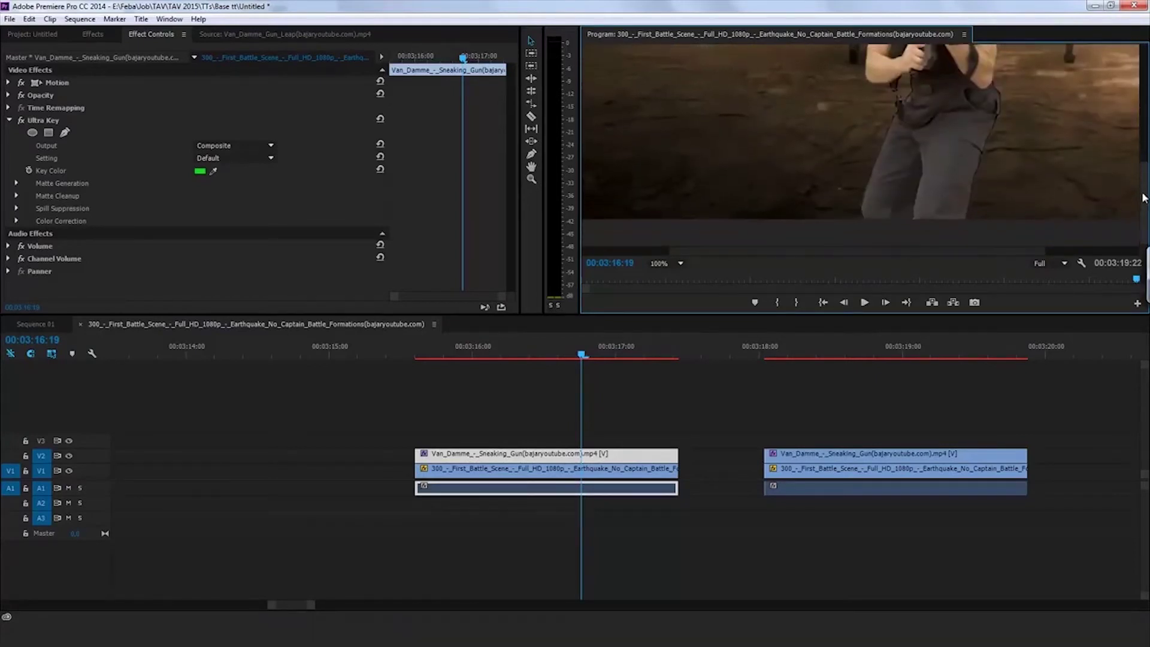
drag(957, 255, 1014, 253)
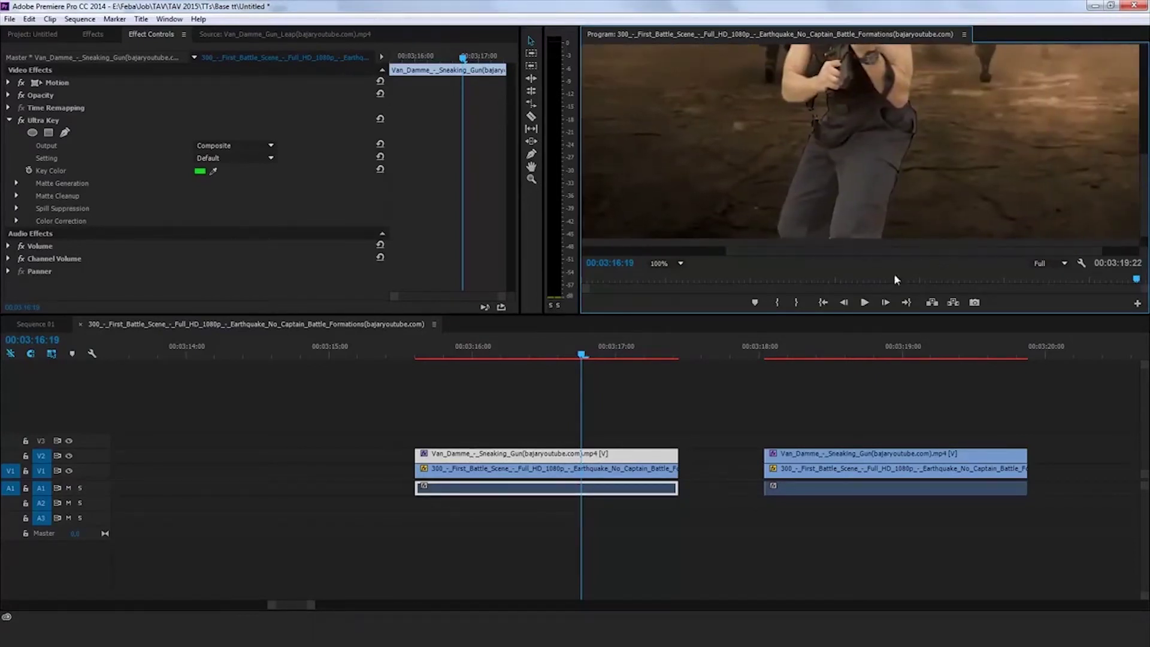
click(547, 357)
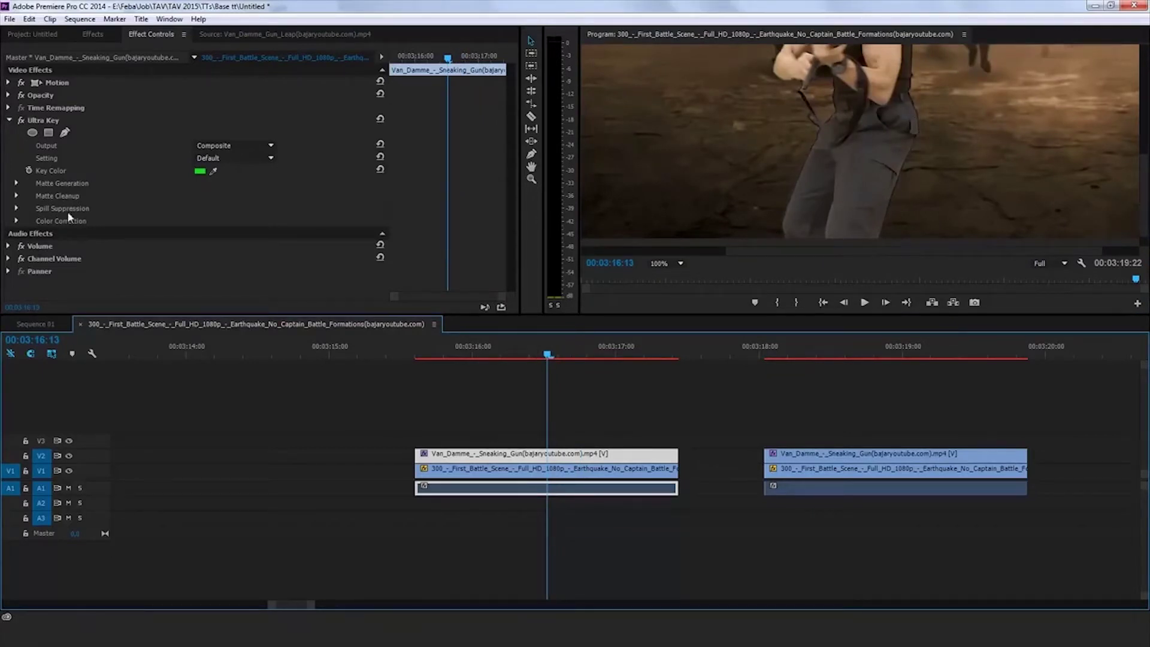
In Ultra Key's Matte Cleanup, raise Choke slightly and Soften to about 21 to refine the subject's edges.
click(16, 195)
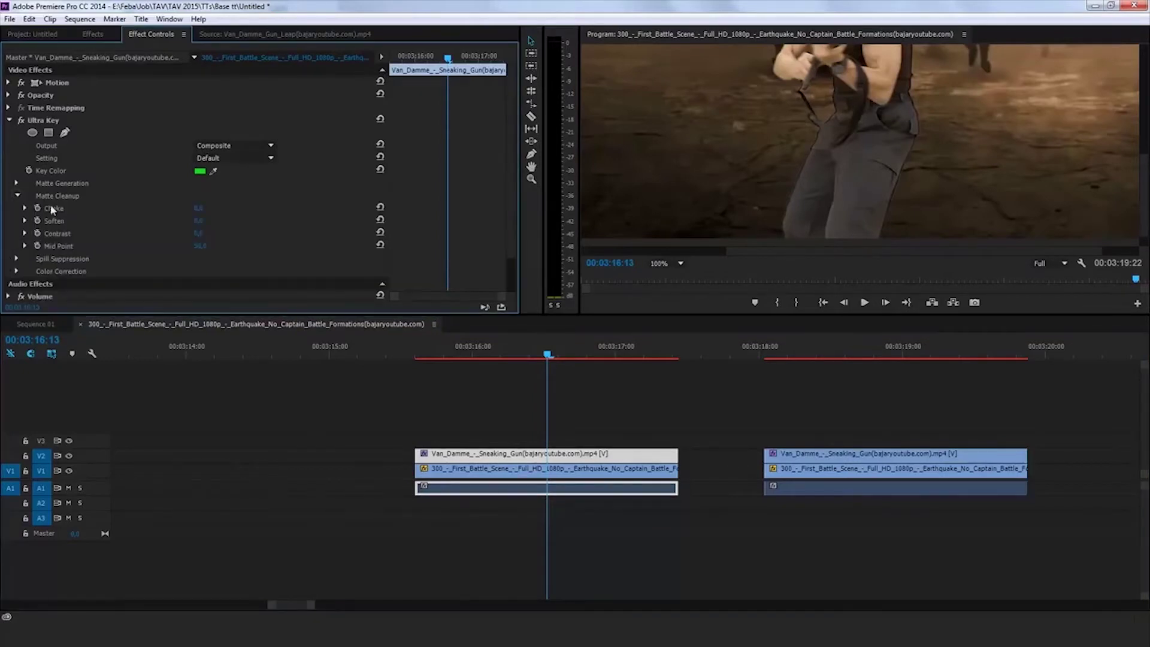
drag(195, 216, 281, 220)
drag(1145, 172, 1143, 118)
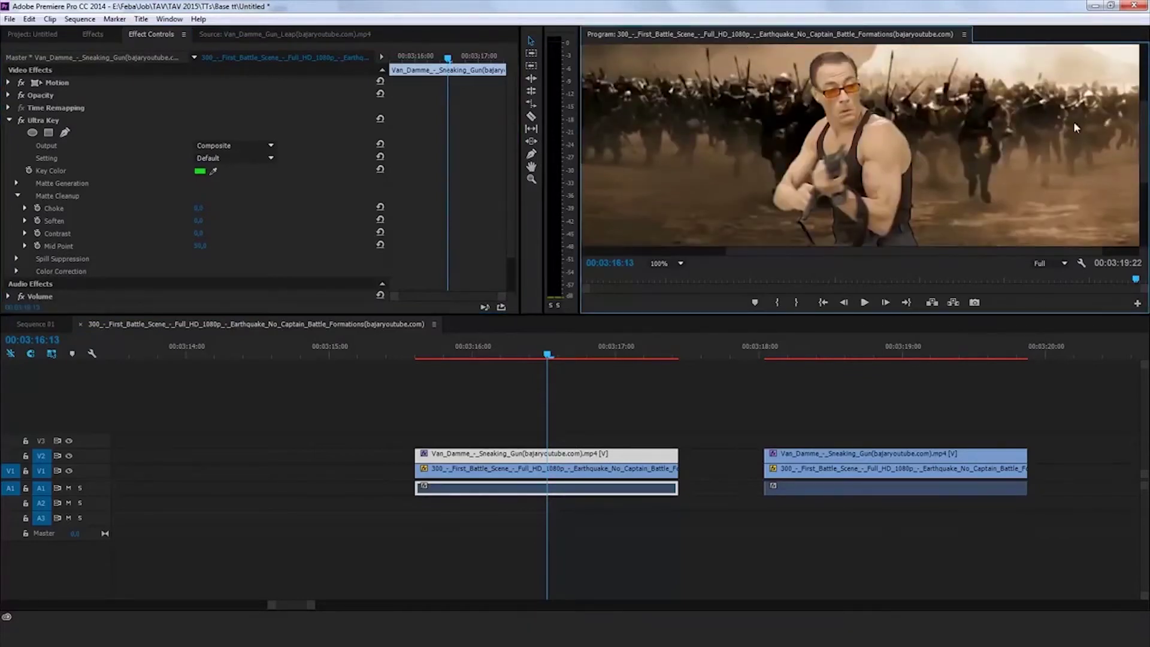
drag(199, 208, 146, 218)
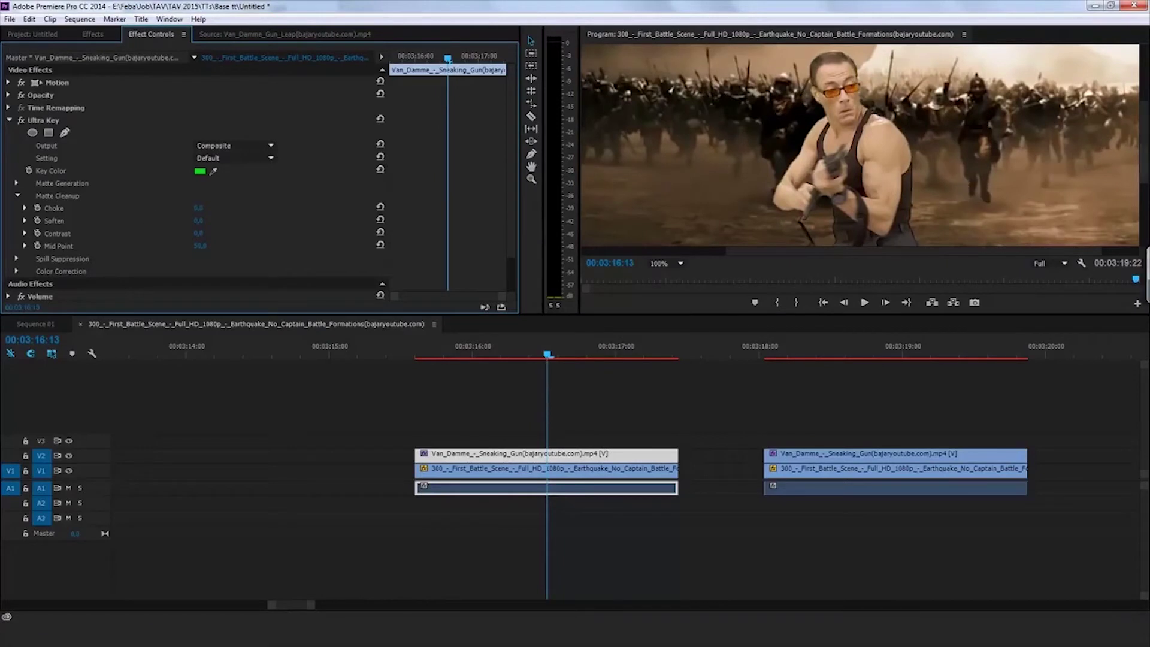
drag(1144, 162, 1145, 223)
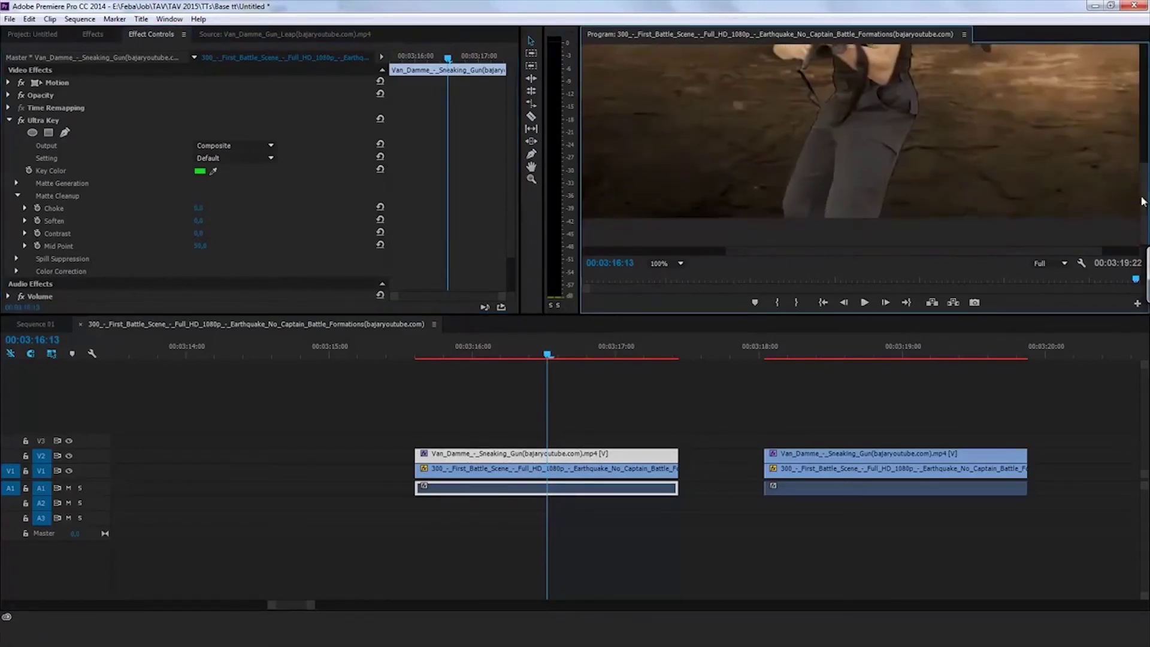
click(199, 209)
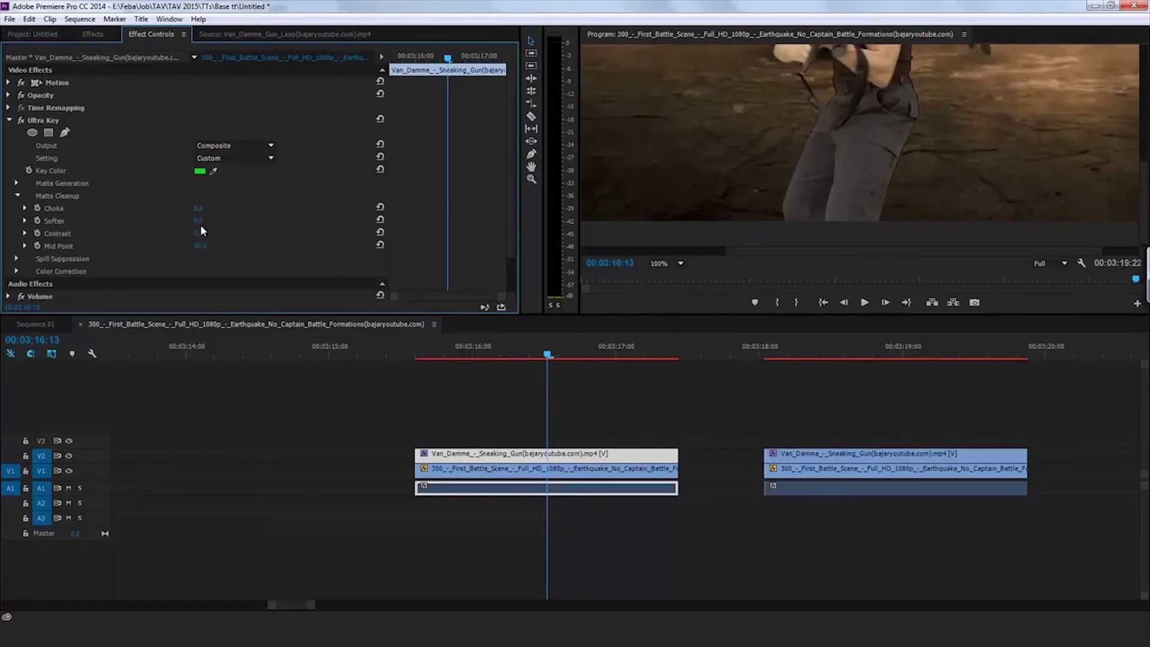
mouse_move(199, 225)
mouse_down()
mouse_move(221, 226)
mouse_move(200, 225)
mouse_move(210, 225)
mouse_up()
click(671, 264)
click(673, 277)
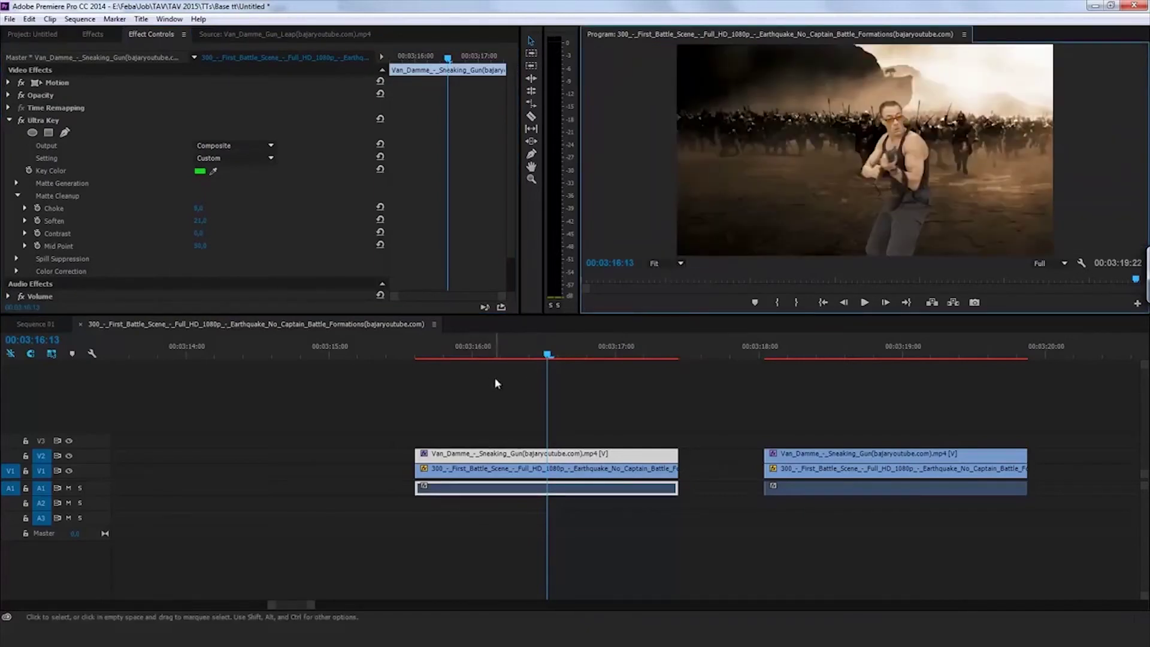
In Ultra Key's Color Correction, set Saturation to about 65 and Luminance to about 75 to match the subject to the background.
click(9, 120)
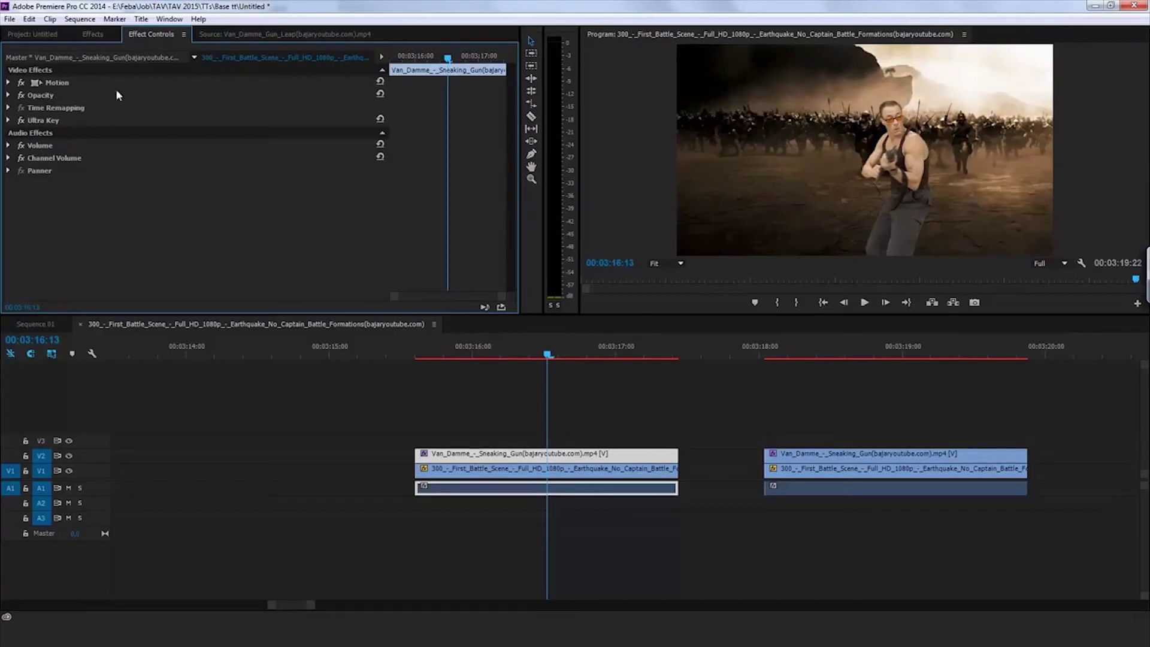
click(459, 456)
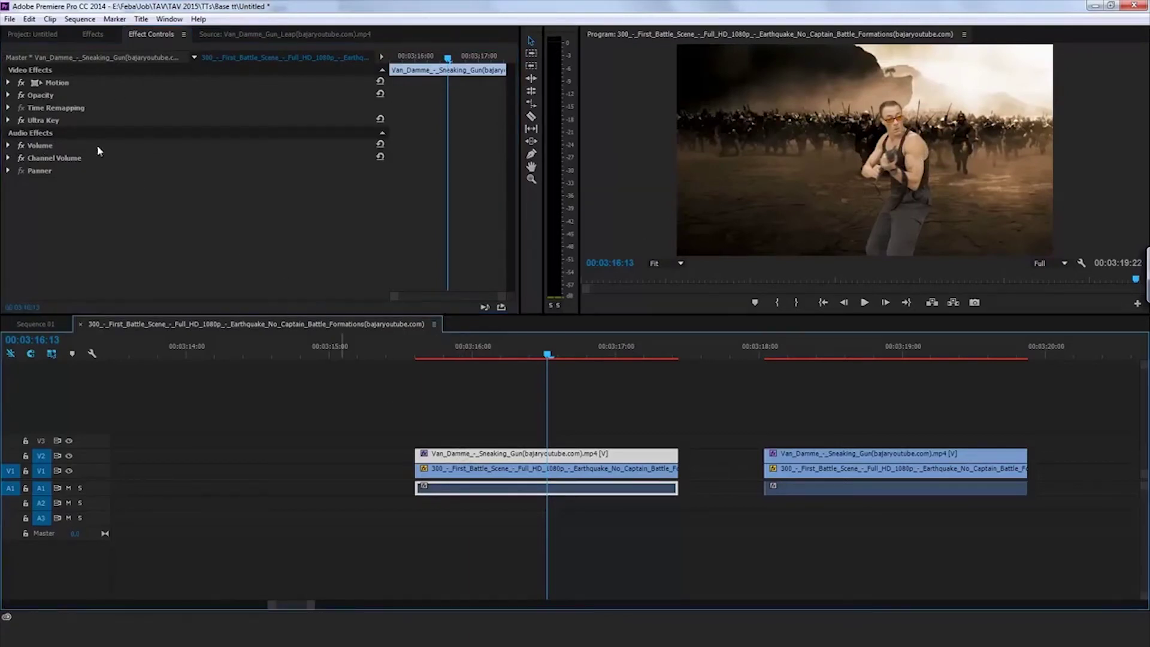
click(9, 122)
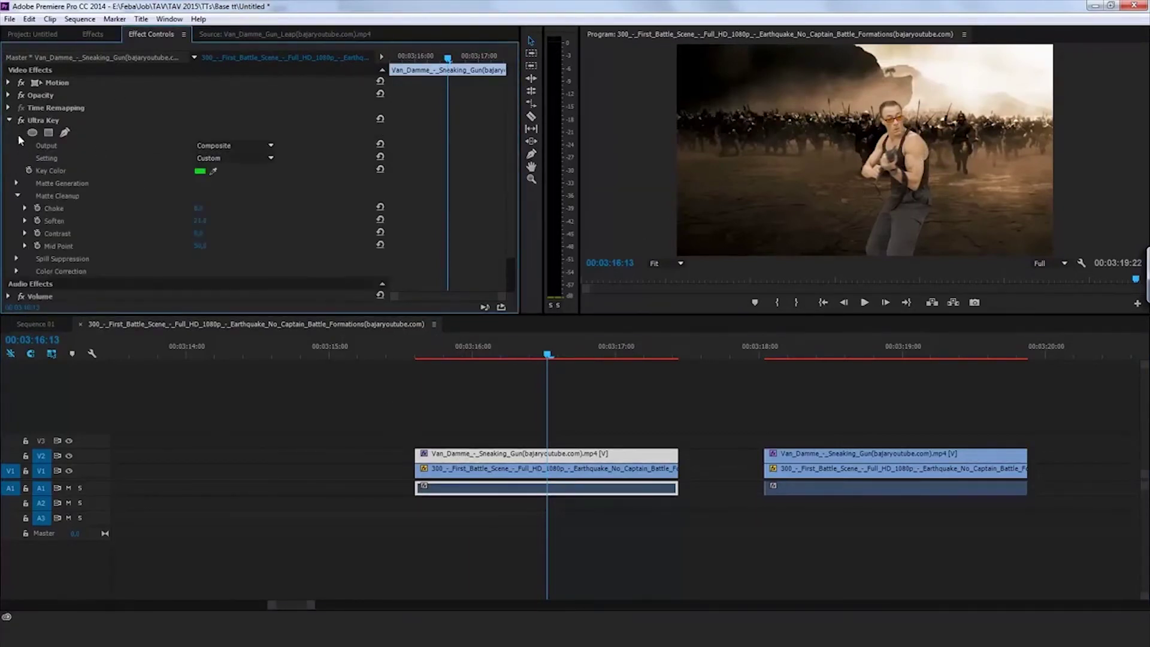
click(16, 272)
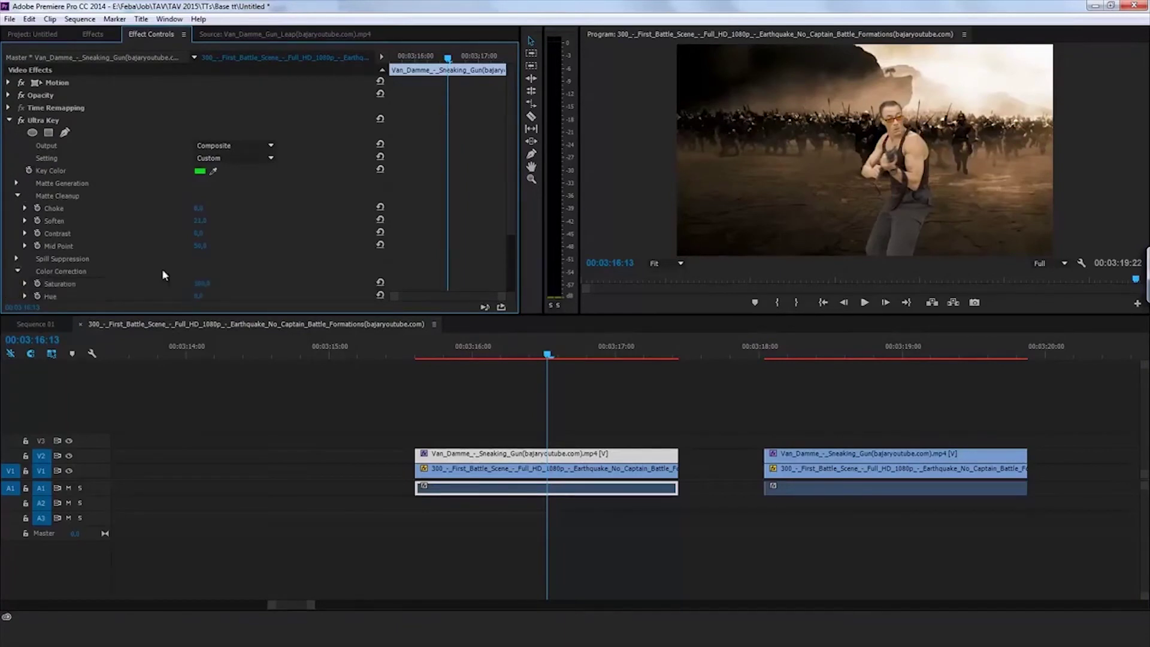
scroll(509, 185, down, 3)
drag(199, 222, 107, 233)
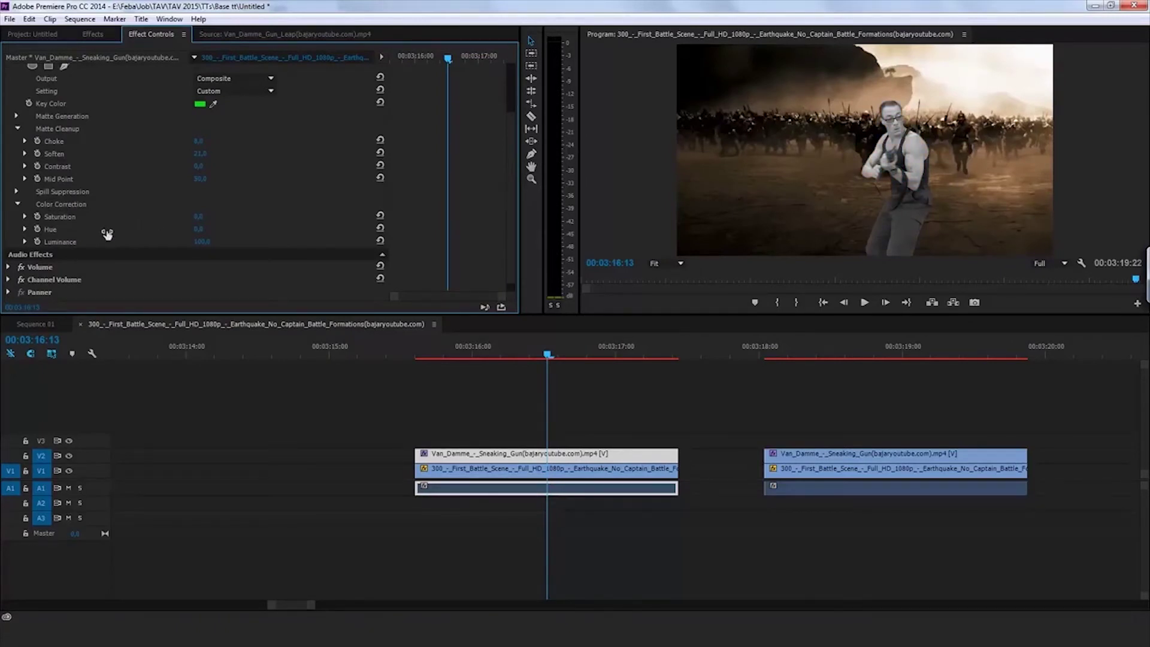
drag(108, 233, 154, 251)
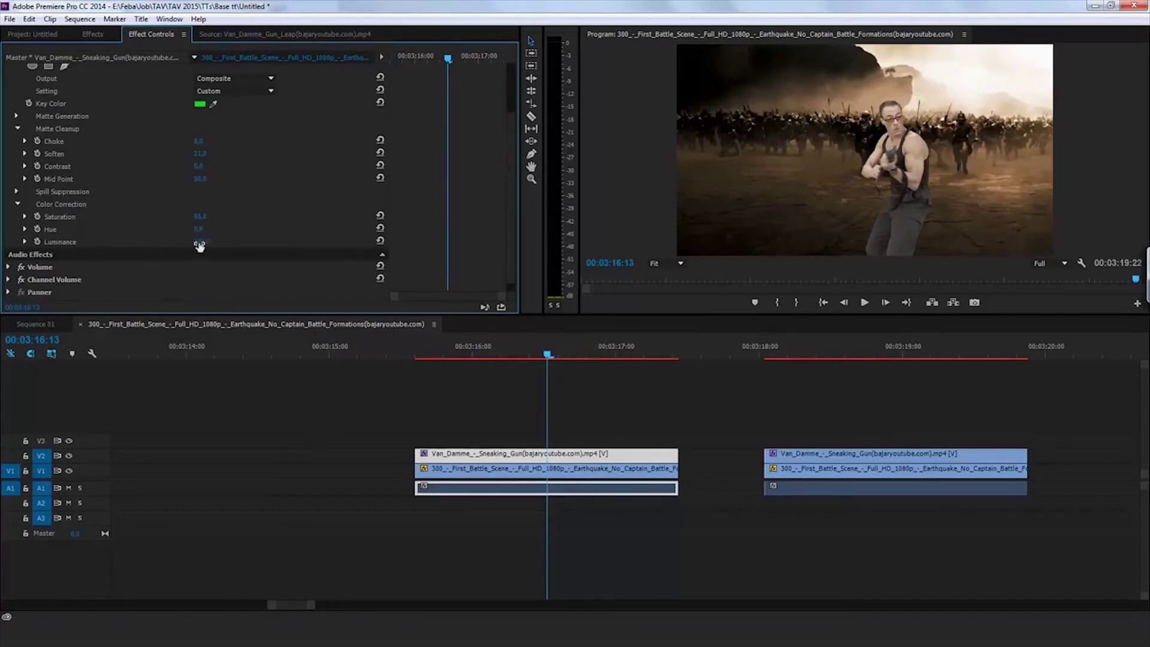
drag(204, 245, 190, 252)
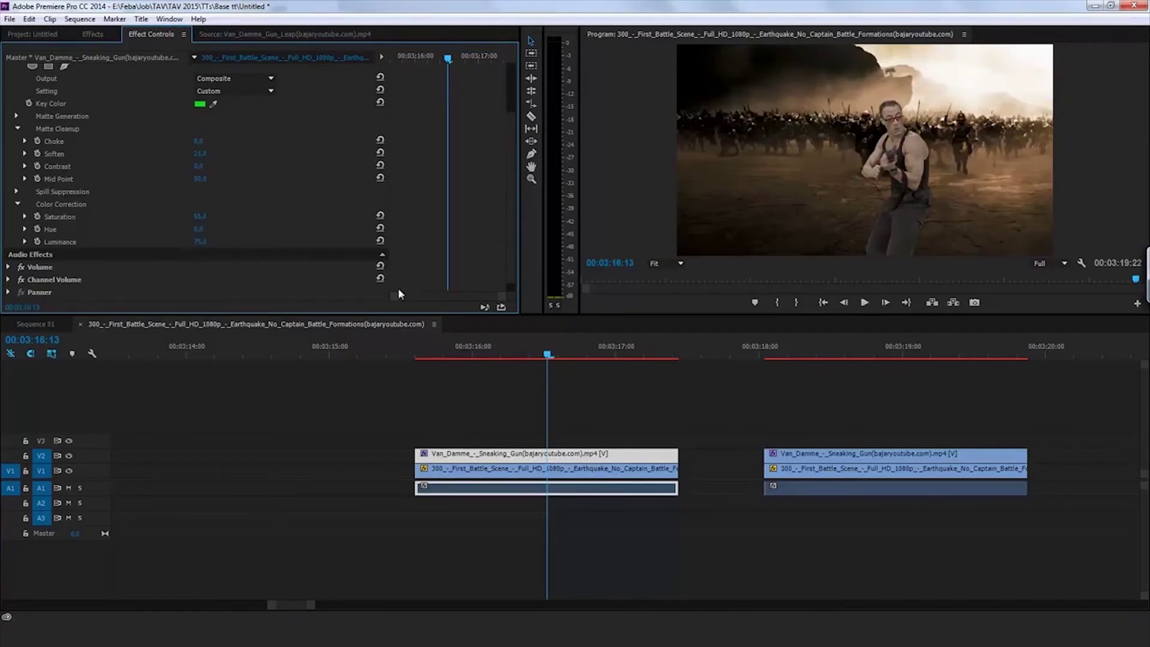
drag(529, 358, 552, 351)
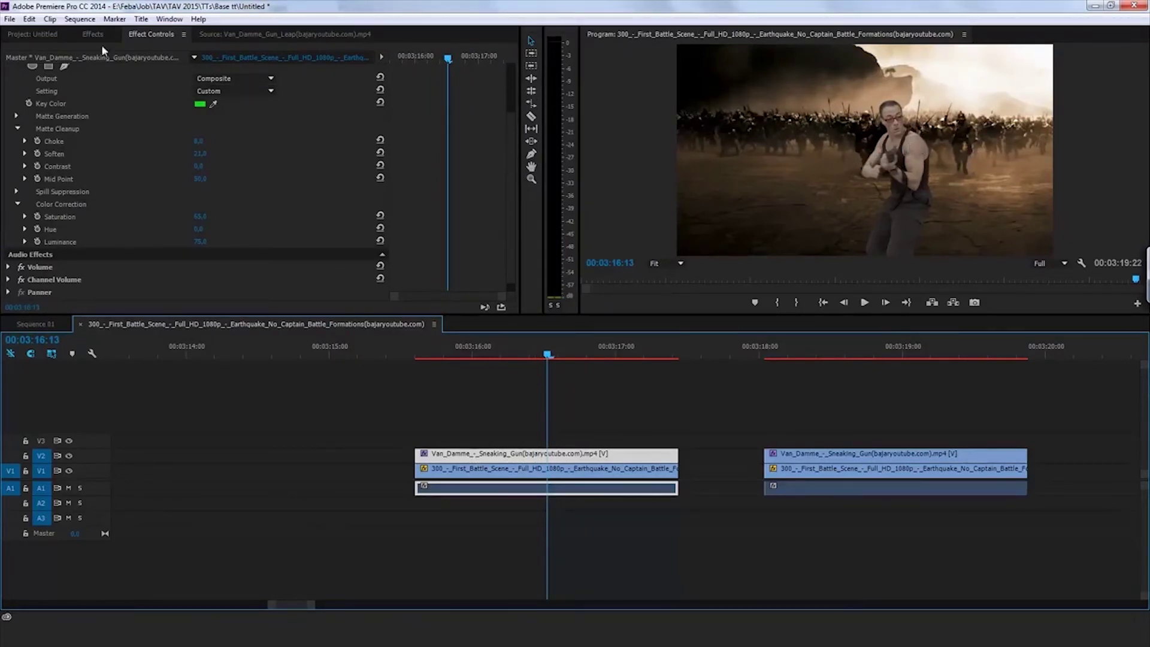
Find the Levels video effect and apply it to the green-screen actor clip on the V2 track.
scroll(507, 152, up, 3)
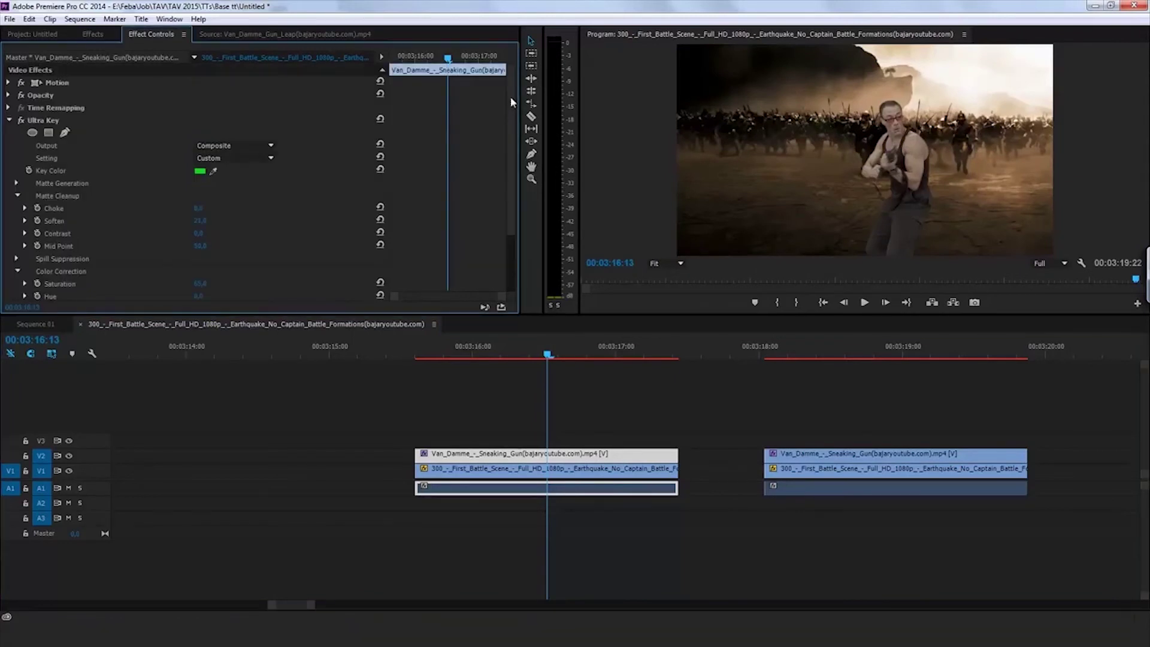
click(96, 36)
drag(30, 50, 3, 50)
text(level)
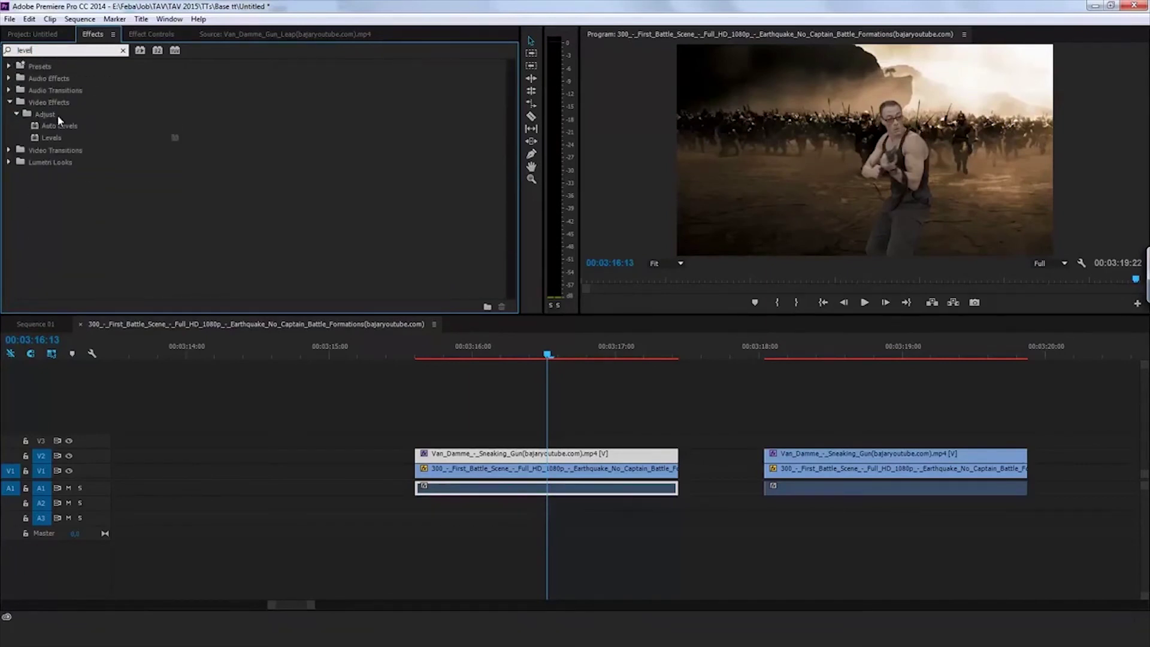
drag(54, 138, 505, 462)
click(153, 33)
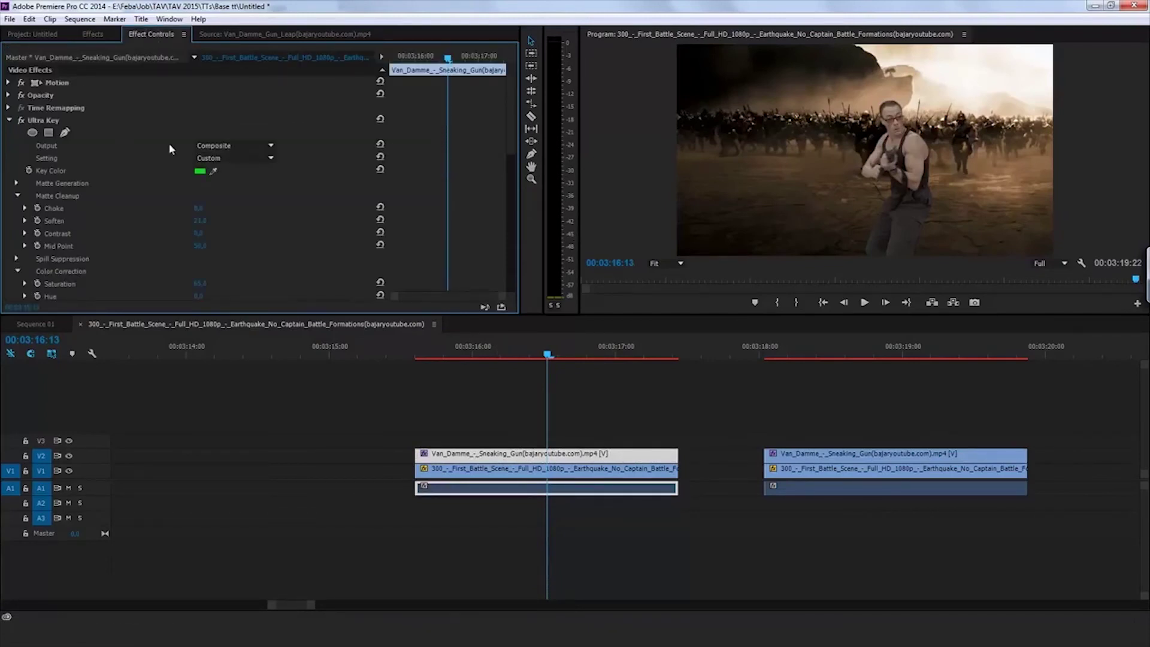
In the Levels settings for the RGB channels, set the input black level to 15 and the input white level to 241.
click(8, 121)
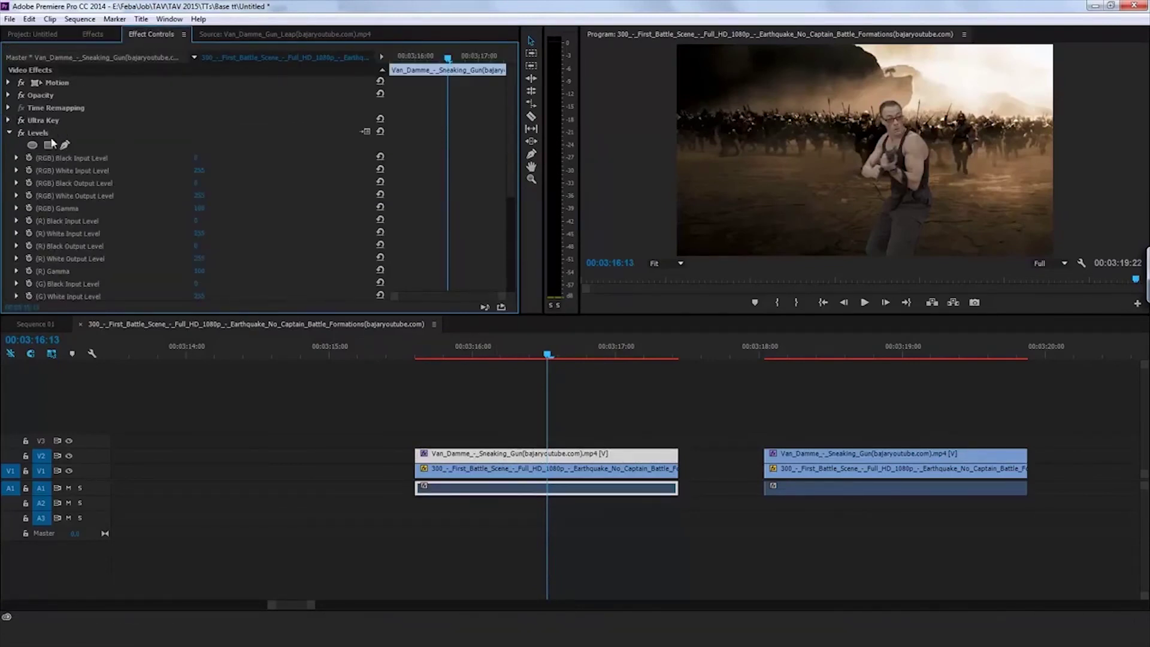
click(364, 131)
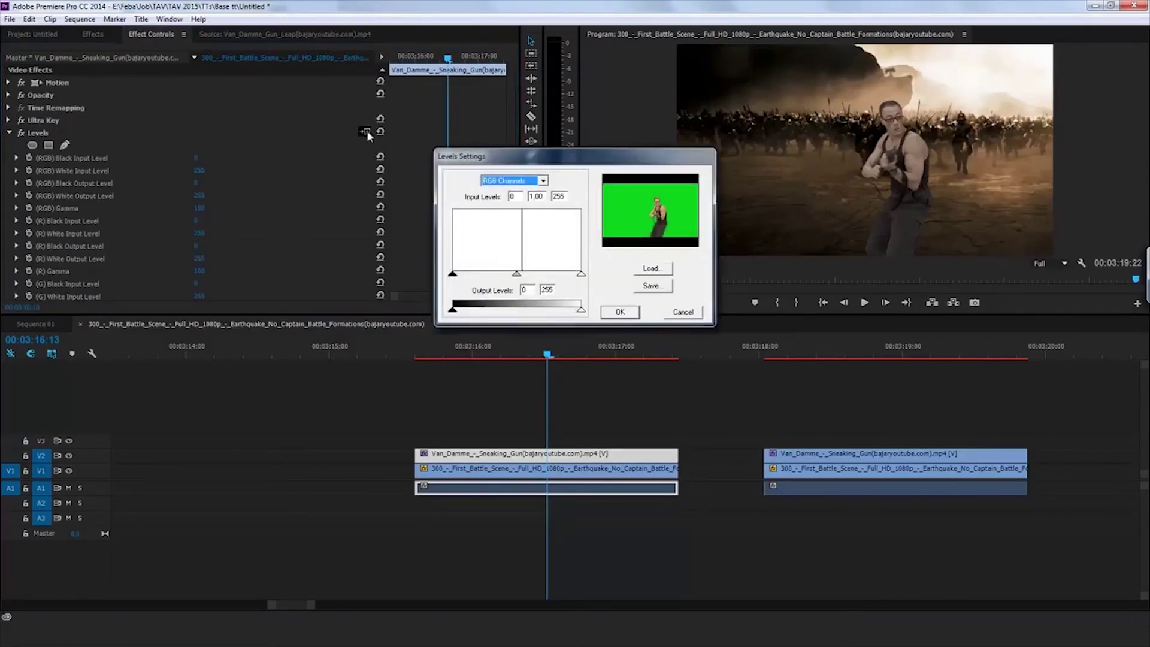
drag(452, 275, 460, 279)
drag(581, 275, 520, 278)
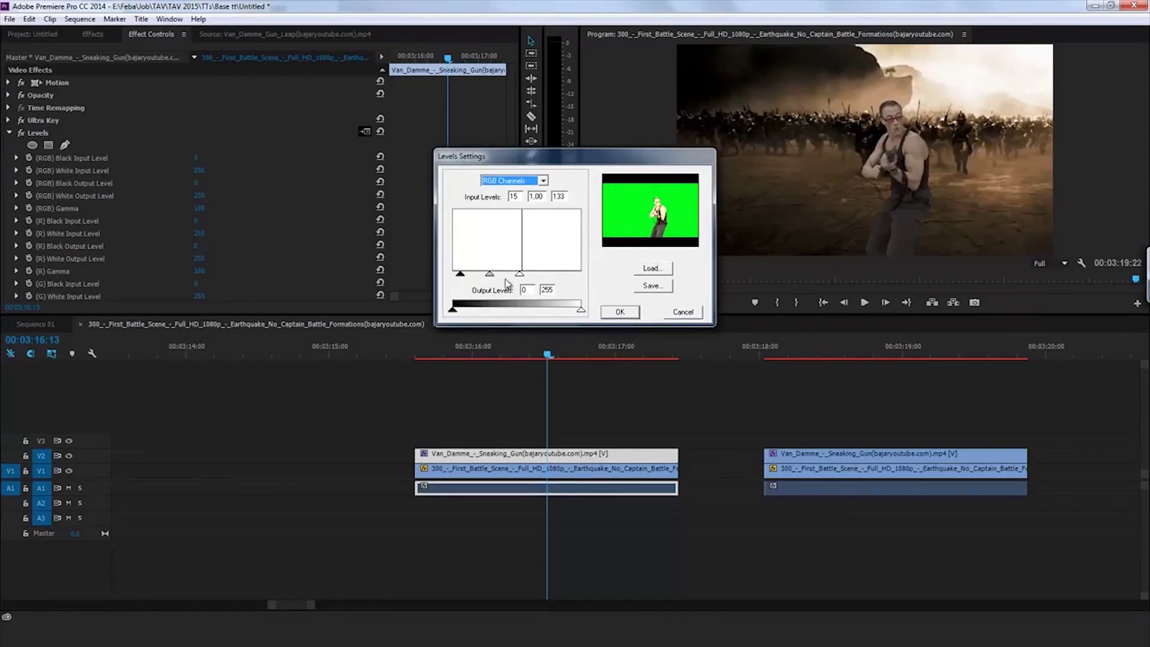
drag(520, 277, 578, 282)
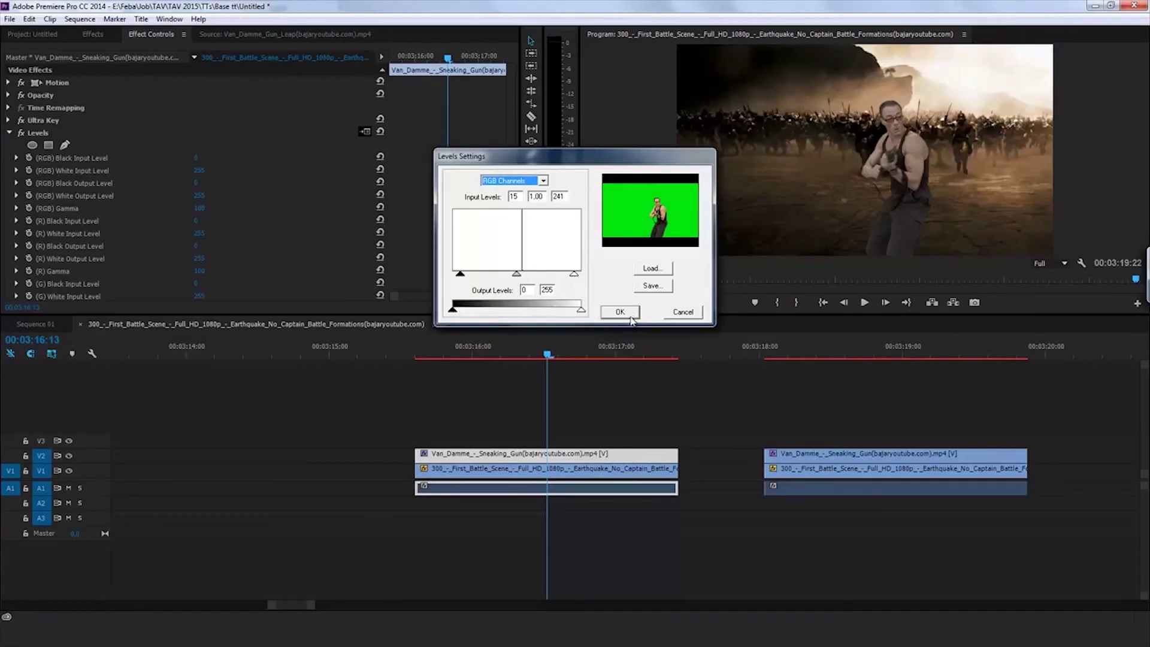
click(617, 312)
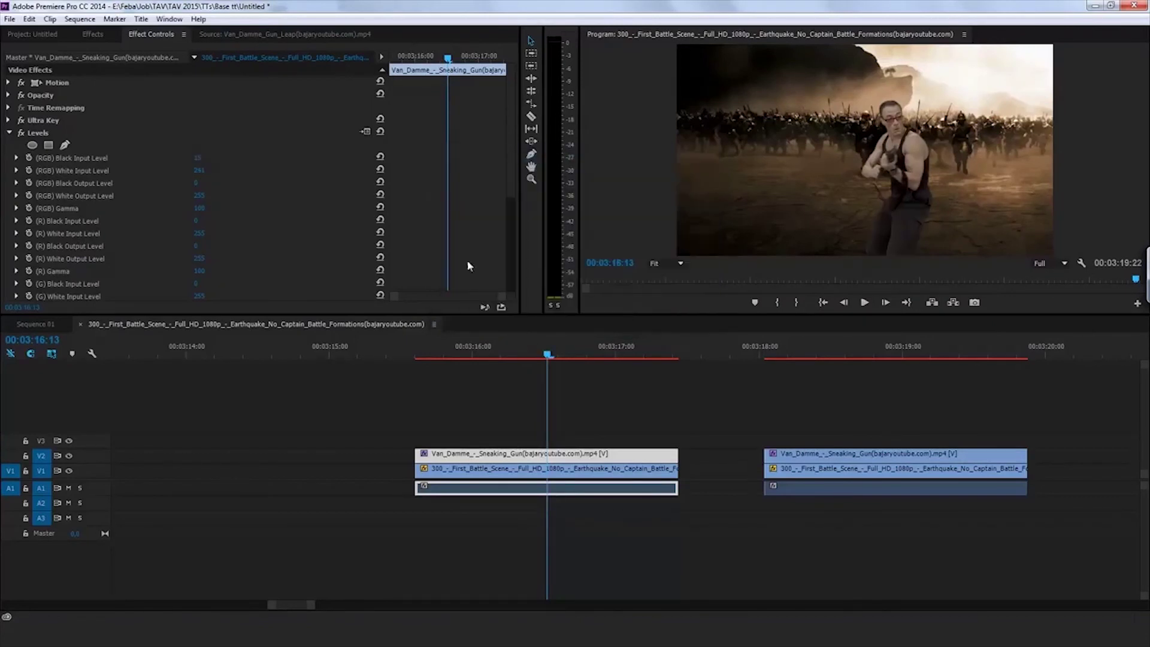
Toggle the Levels effect off and on repeatedly to compare the actor's contrast with and without it.
click(21, 136)
click(20, 136)
click(19, 137)
click(20, 137)
click(20, 137)
click(20, 138)
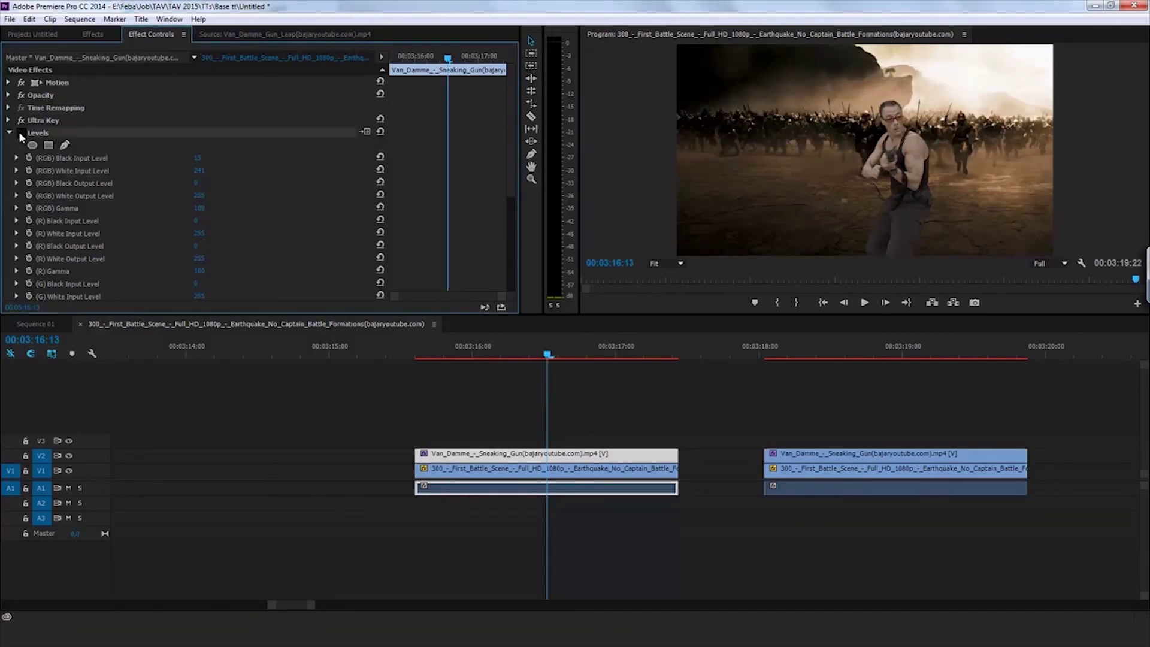
Play the composite from near the start of the first actor clip to check the colour match in motion.
drag(545, 355, 420, 361)
key(space)
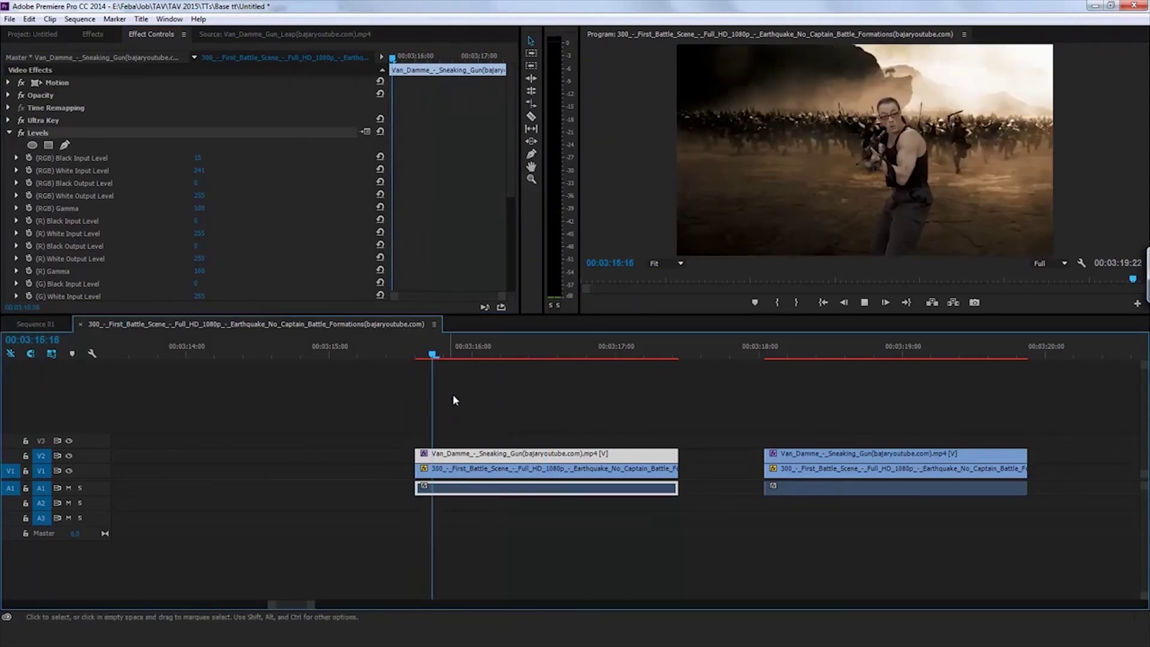
click(433, 356)
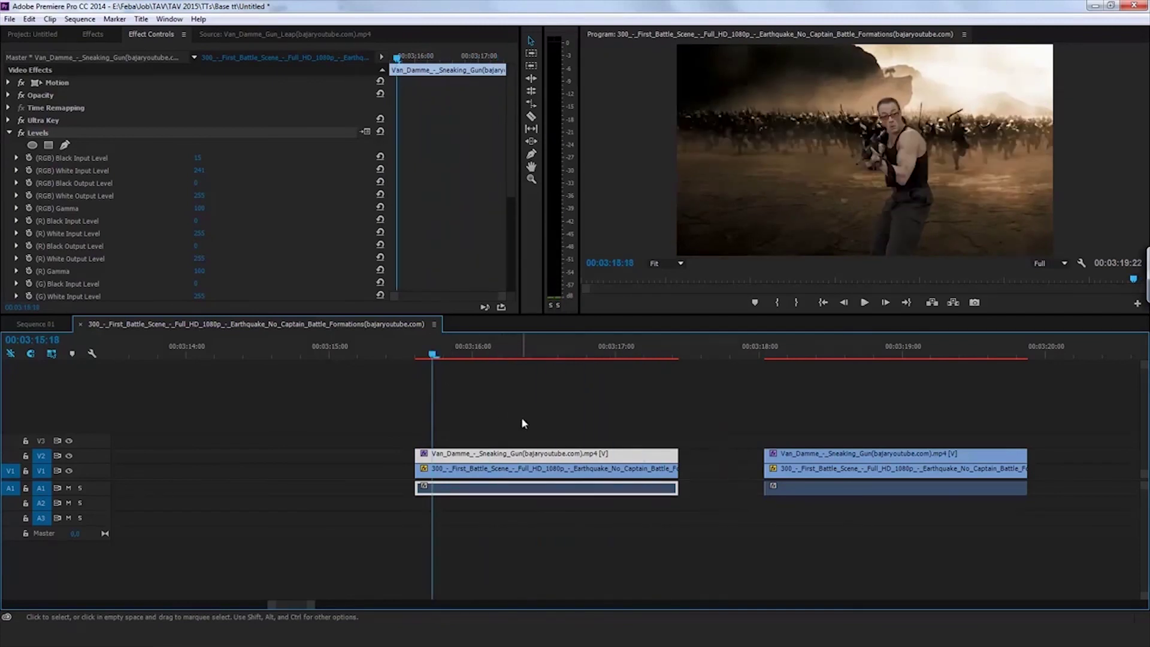